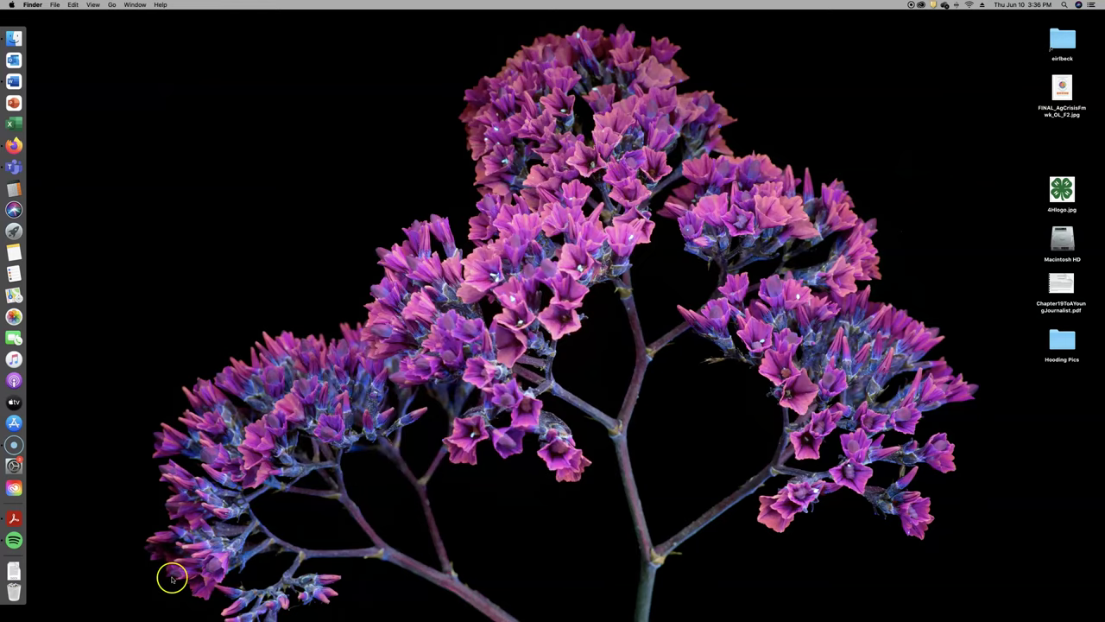
Open the Screencast-O-Matic recordings window from the Dock, then close it
click(12, 445)
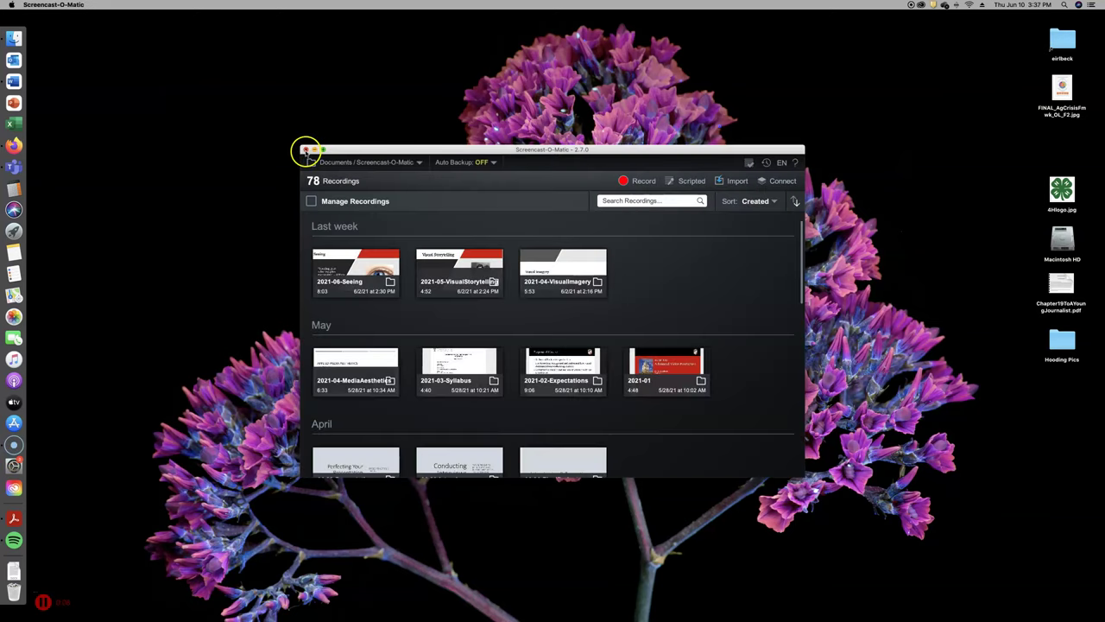
click(305, 149)
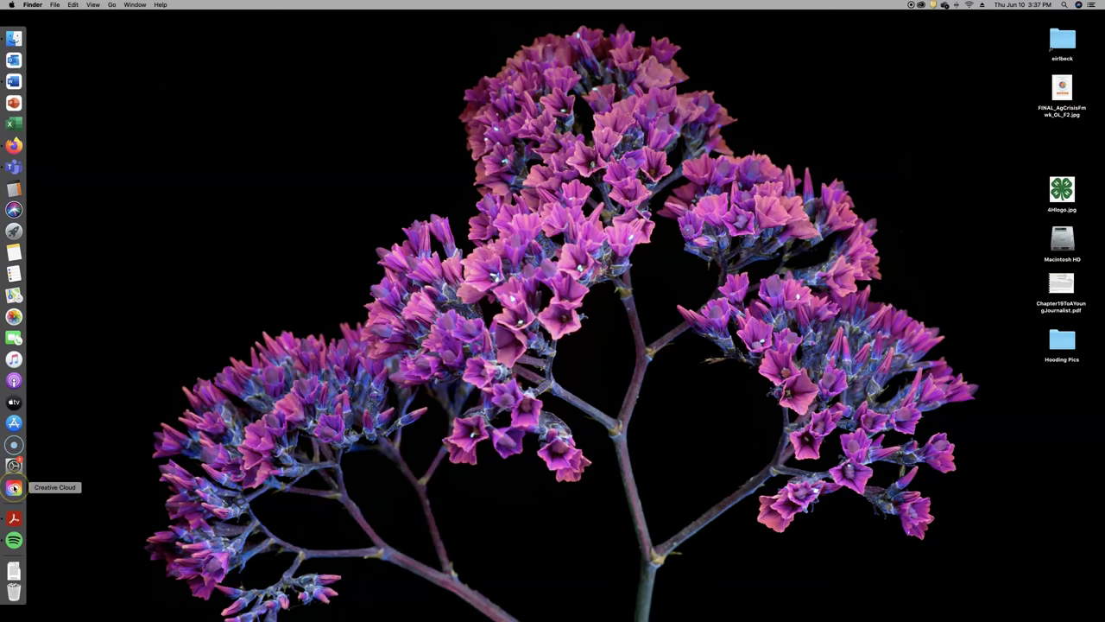
Launch Creative Cloud from the Adobe Creative Cloud folder in Applications and reposition its window
click(12, 45)
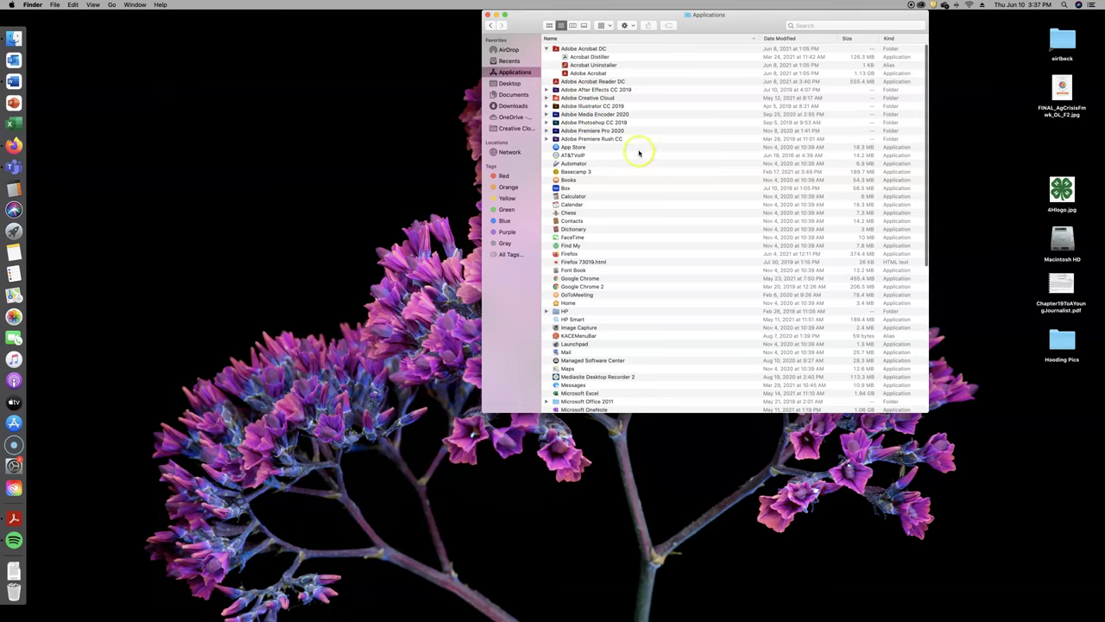
click(546, 97)
double_click(580, 105)
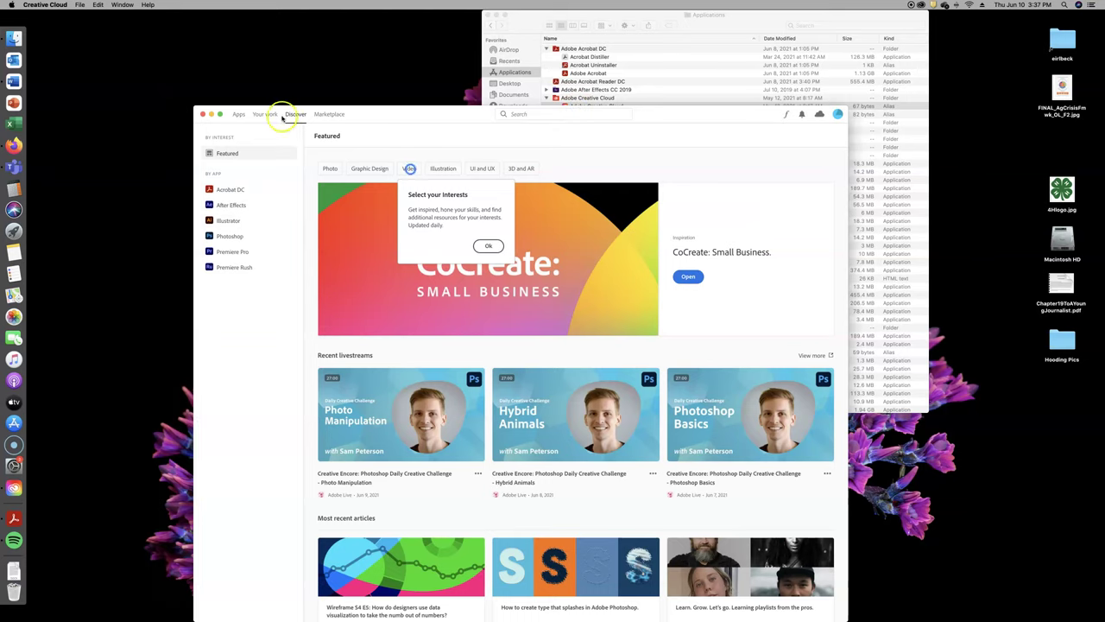
drag(353, 116, 407, 24)
click(292, 26)
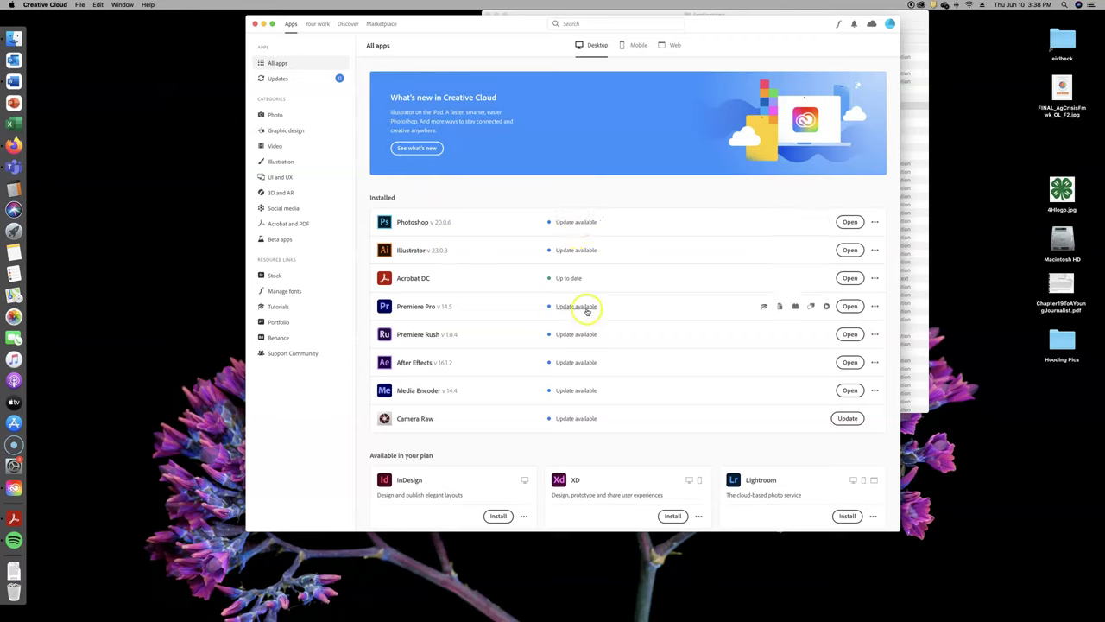
click(850, 307)
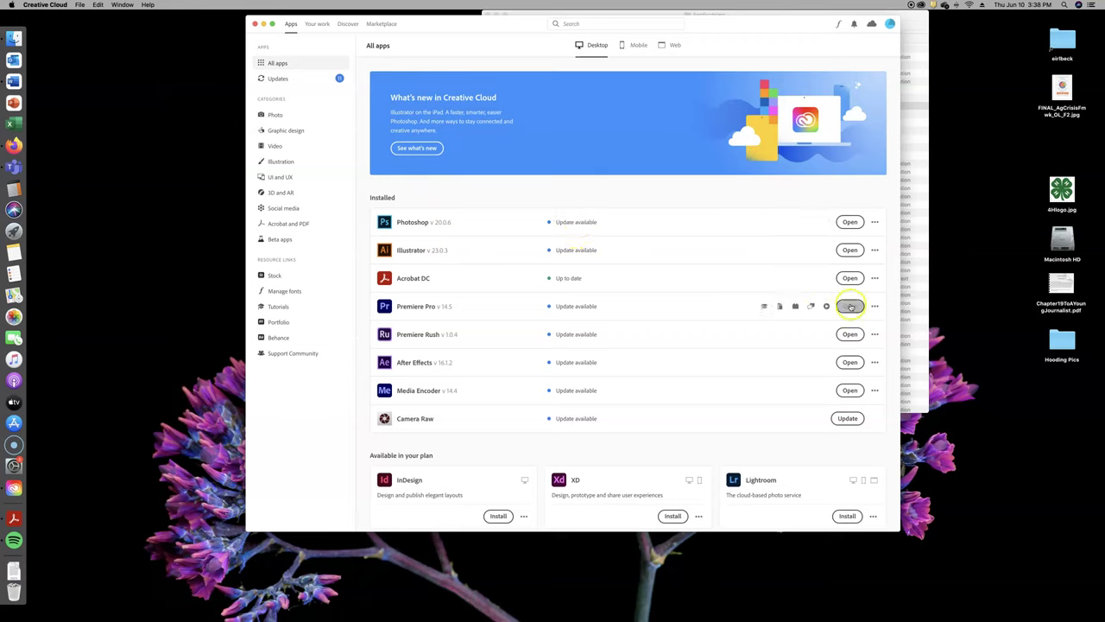
click(796, 308)
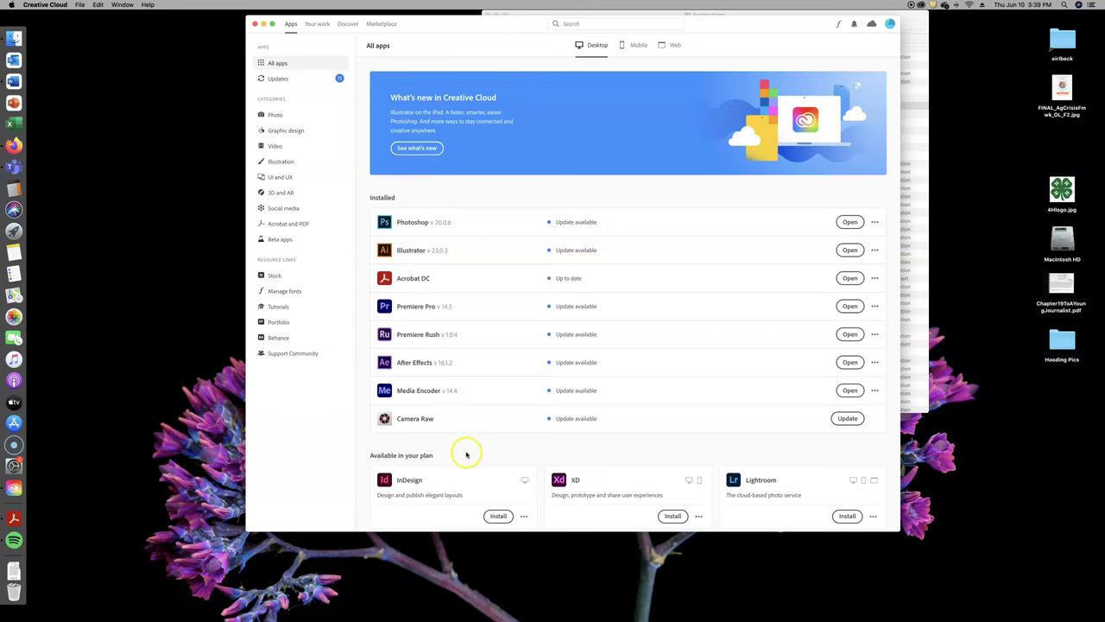
Browse the Photo, Graphic design and Video app categories, scrolling down the Video list
click(274, 115)
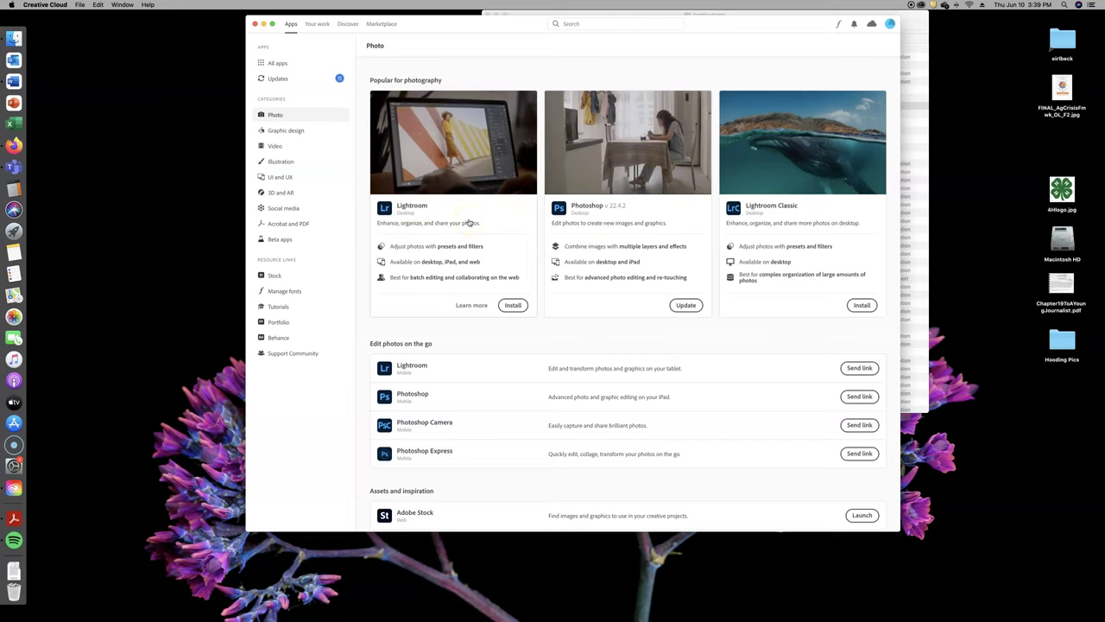
click(289, 131)
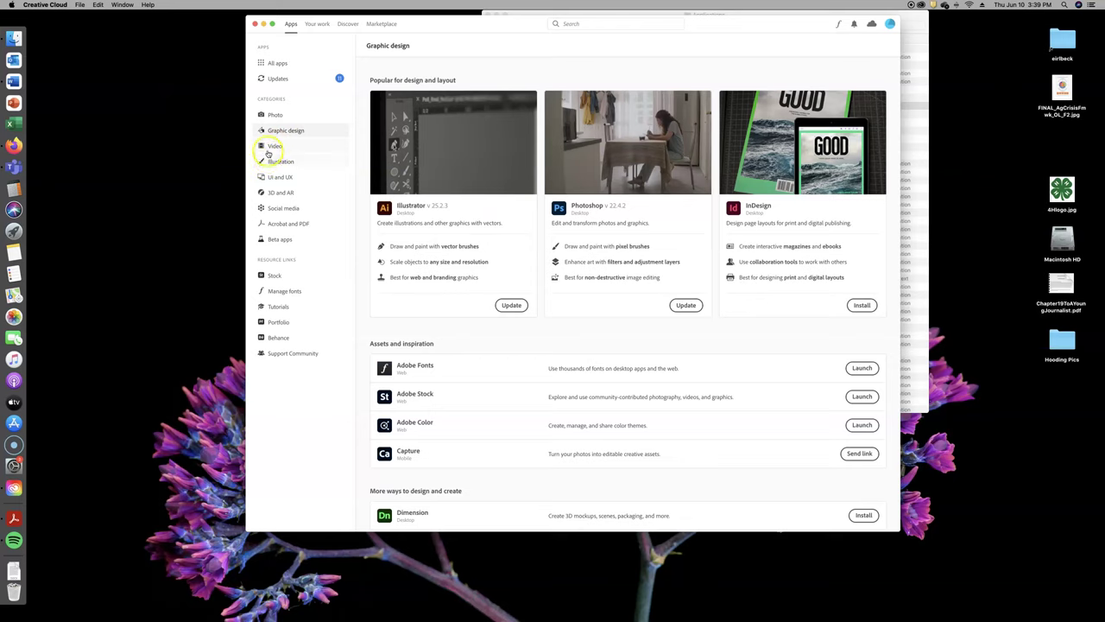
click(270, 146)
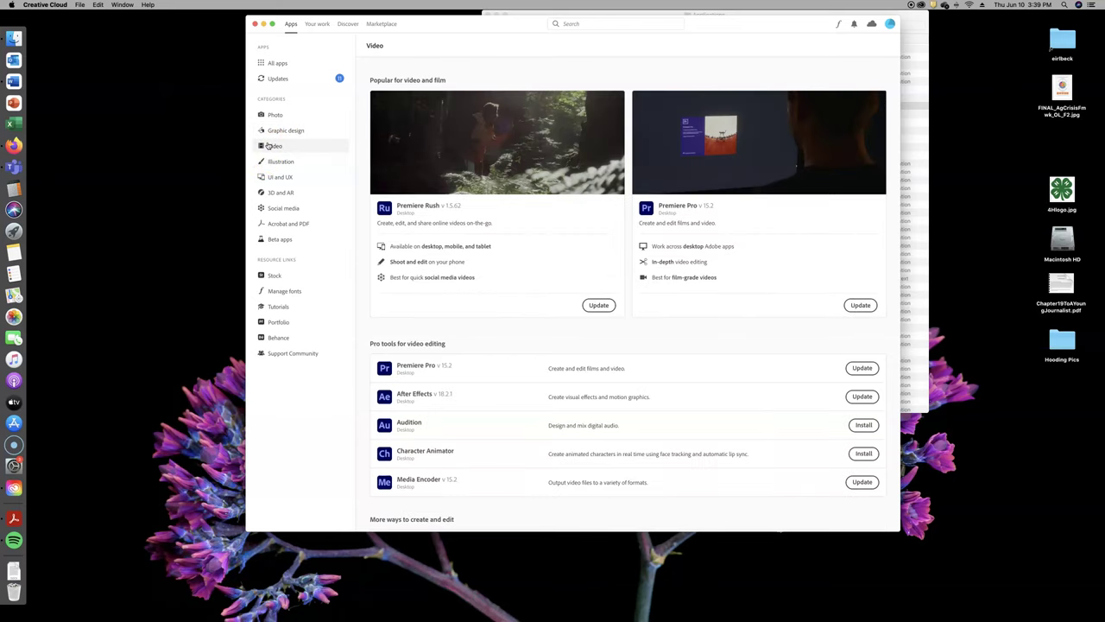
scroll(363, 143, down, 2)
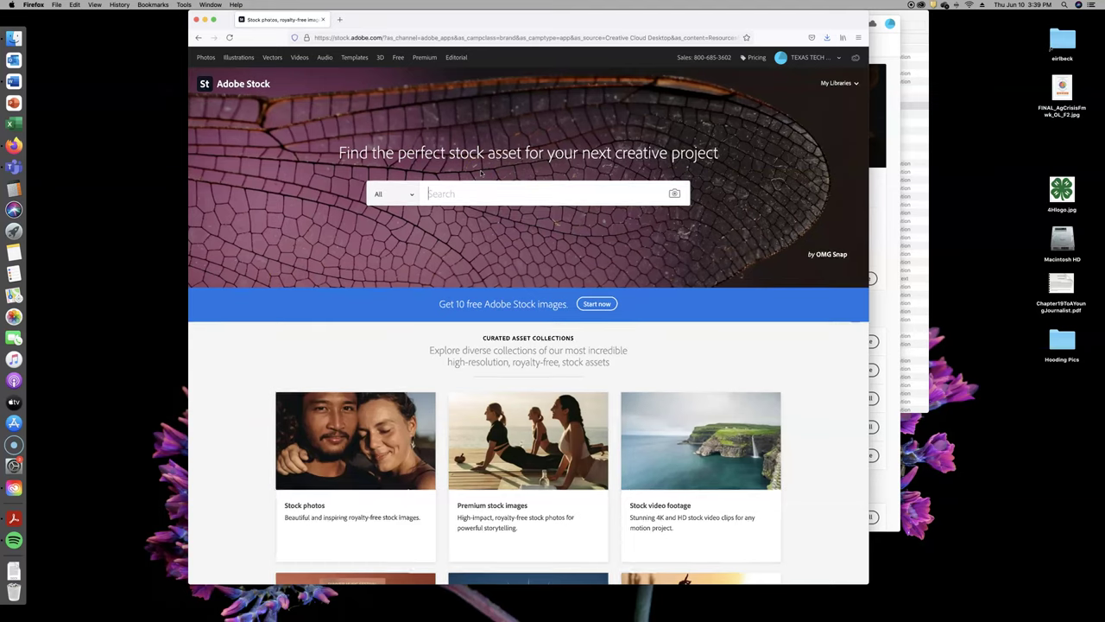
Search Adobe Stock for 'feedlot' and scroll through the cattle feedlot image results
text(feedlot)
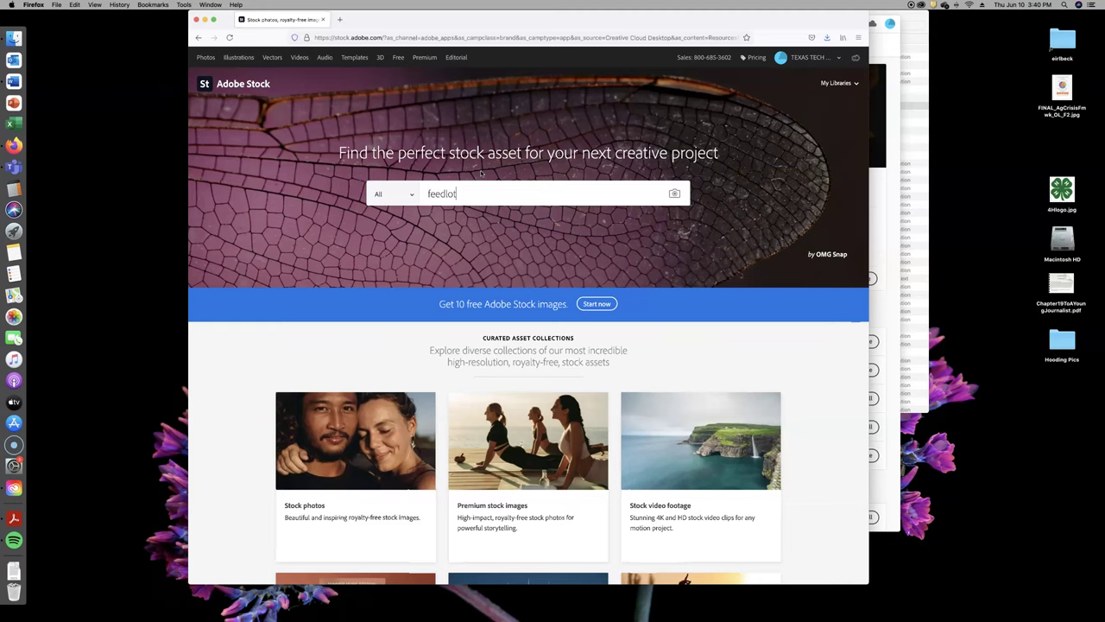
key(Return)
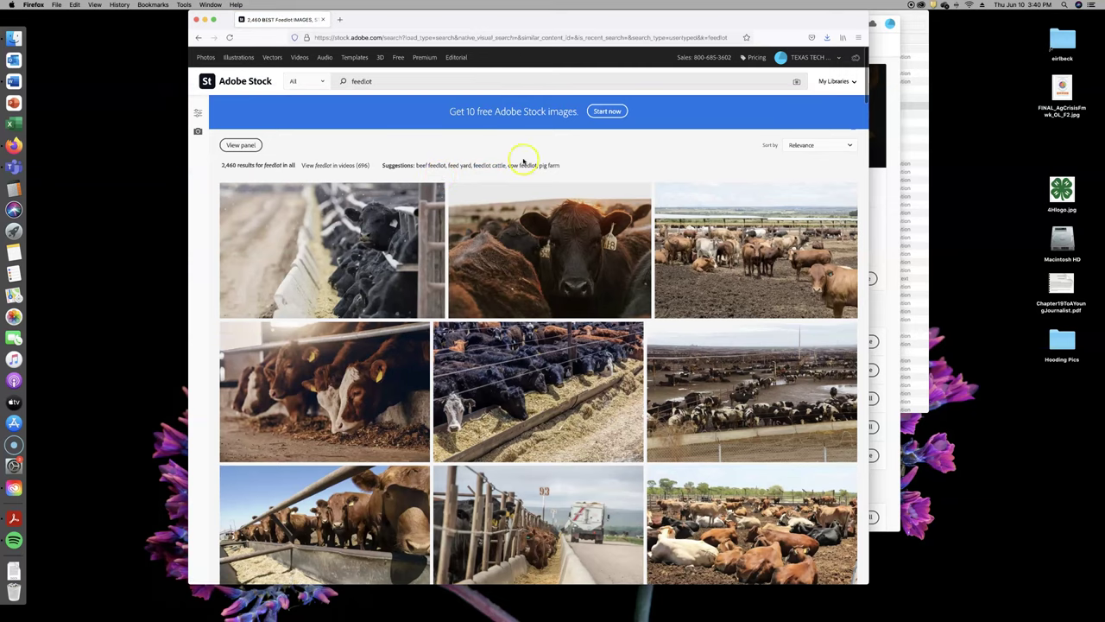
scroll(524, 160, down, 1)
scroll(524, 161, down, 3)
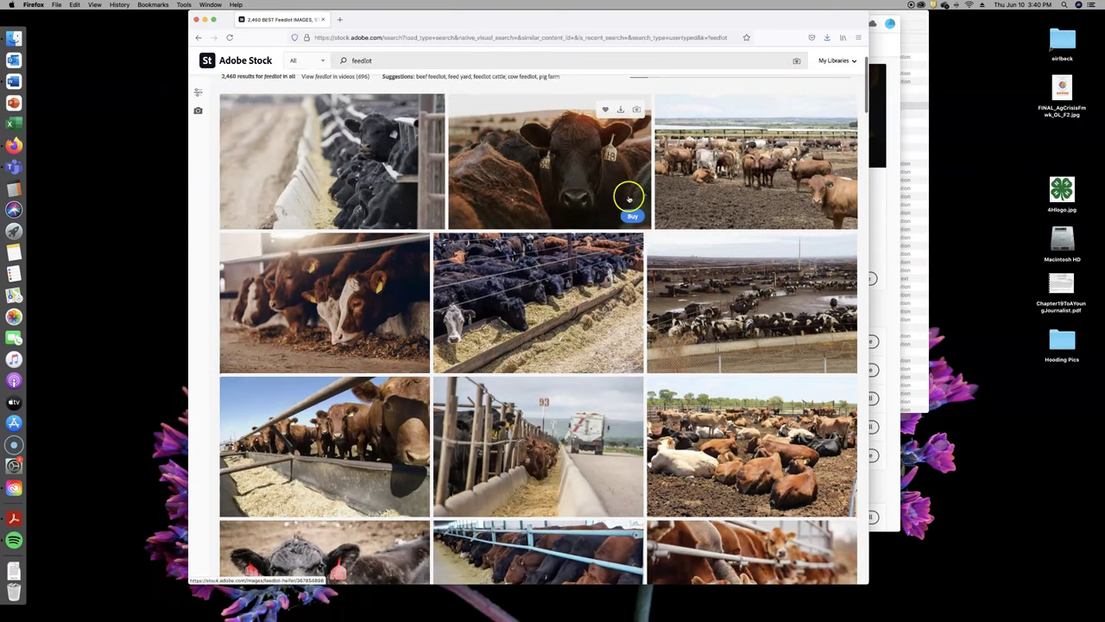
scroll(631, 218, down, 9)
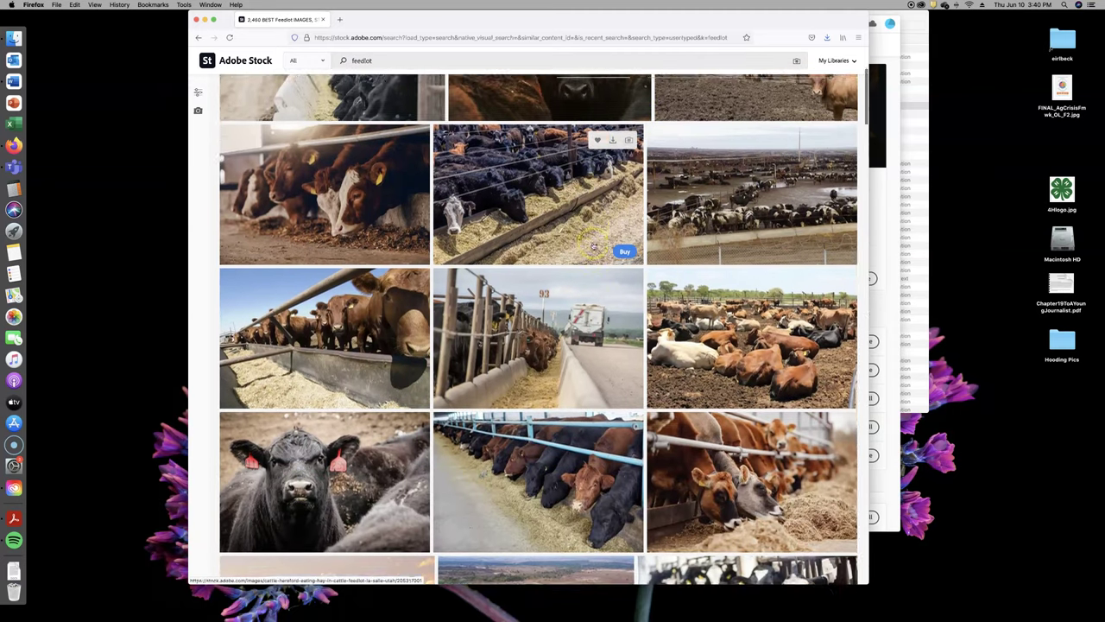
scroll(594, 246, down, 1)
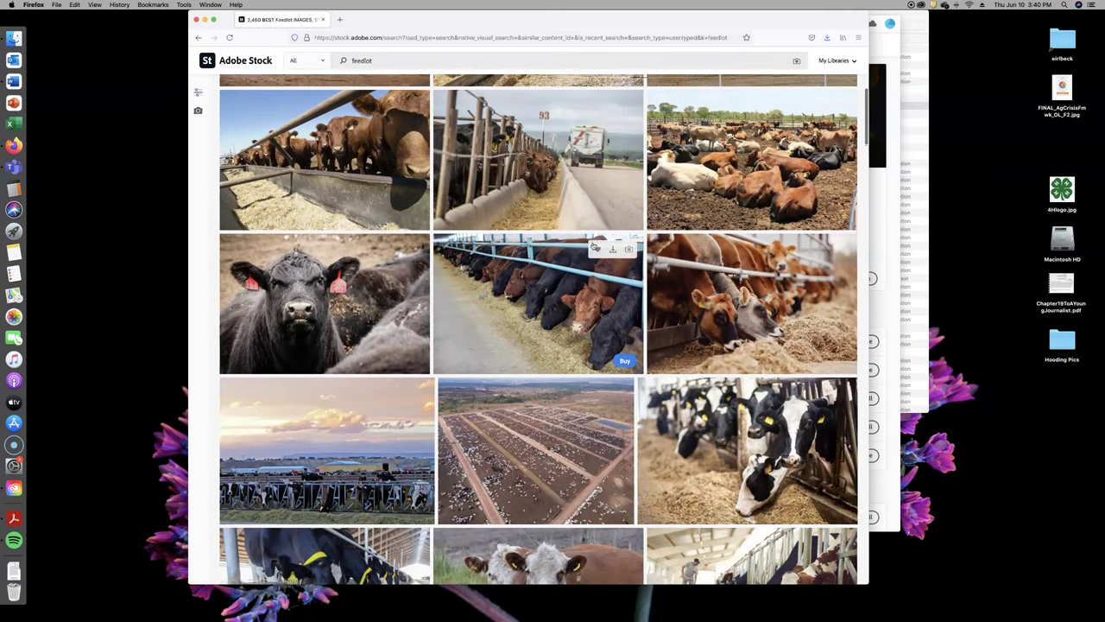
scroll(593, 246, down, 3)
scroll(593, 246, down, 1)
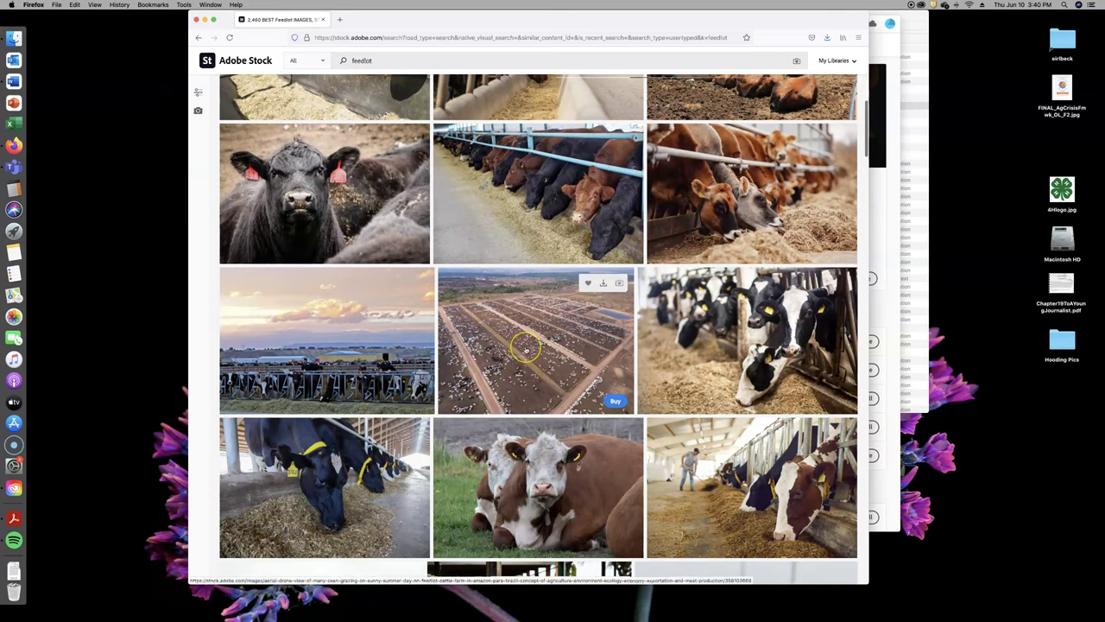
scroll(525, 347, down, 2)
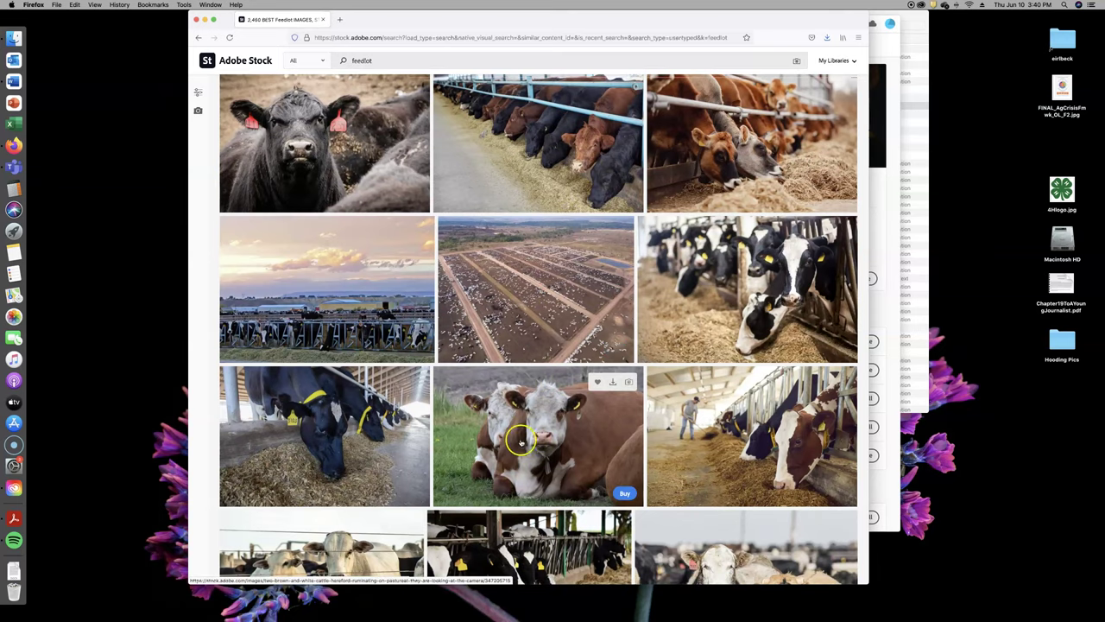
scroll(575, 444, down, 5)
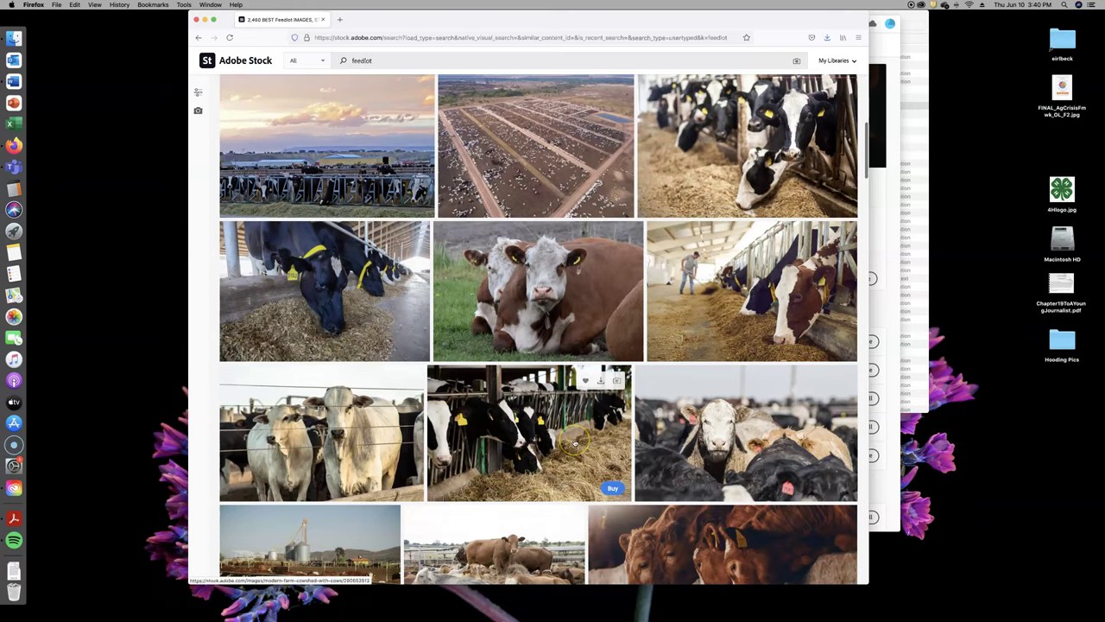
scroll(575, 443, down, 4)
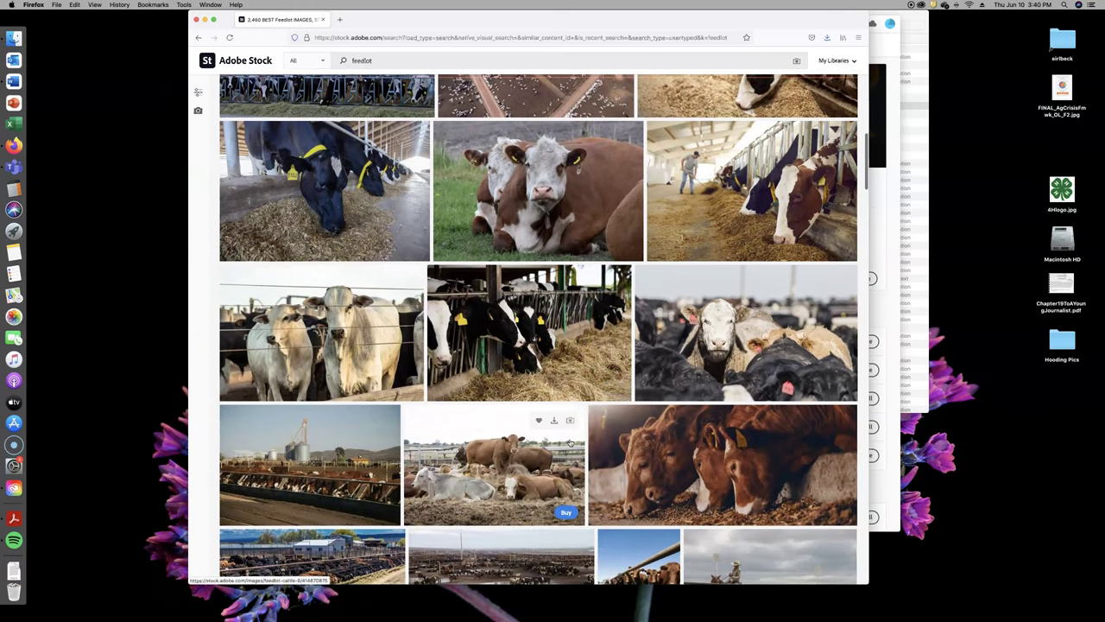
scroll(569, 443, down, 1)
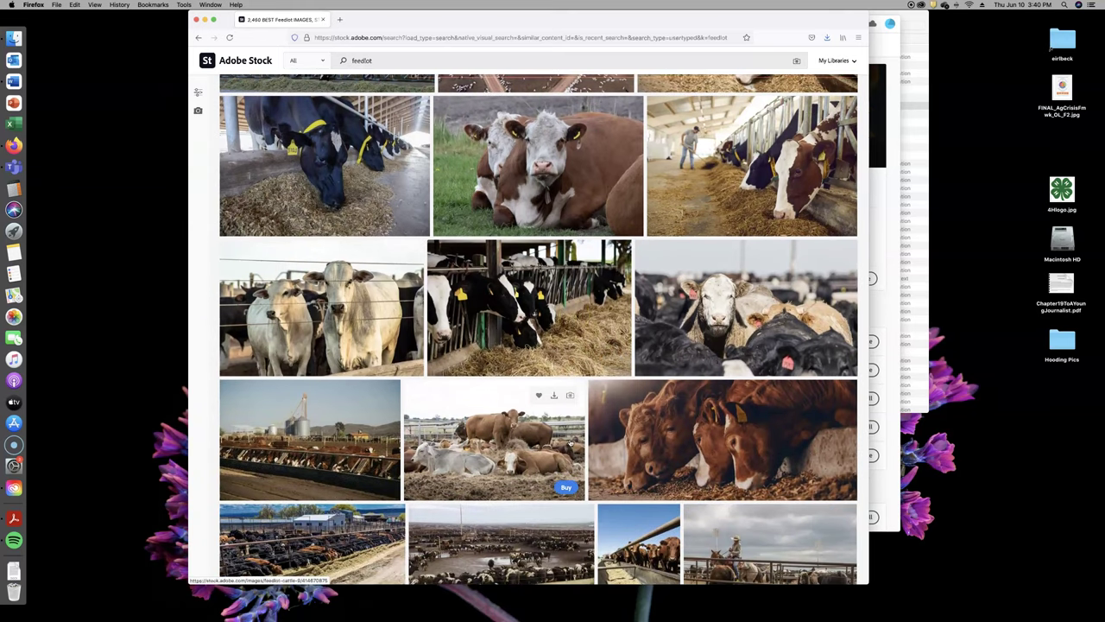
scroll(570, 443, down, 4)
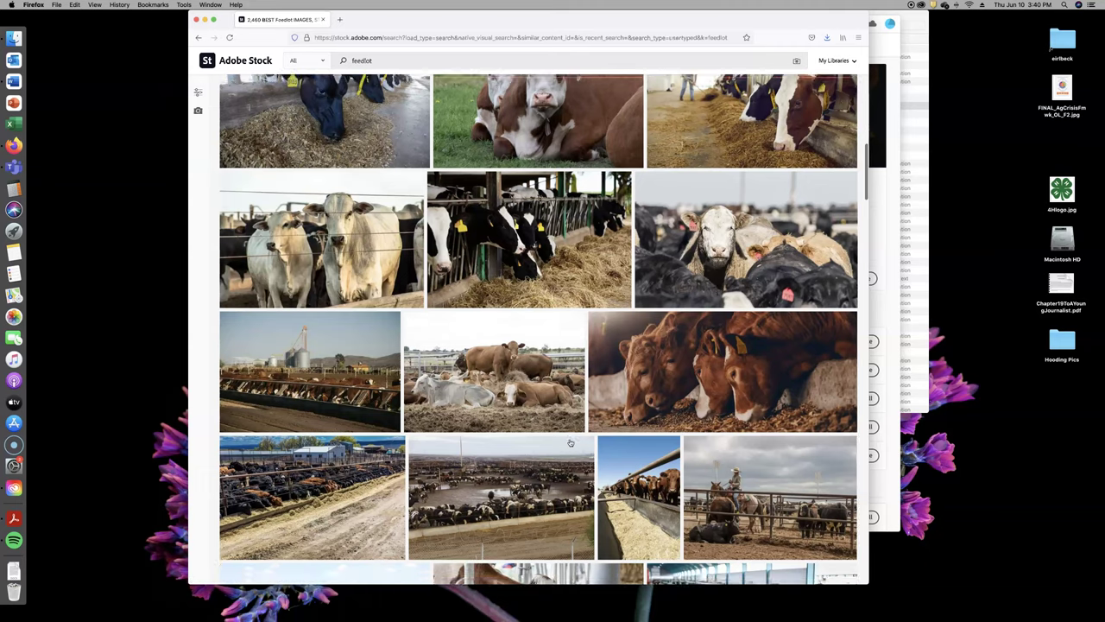
scroll(570, 443, down, 11)
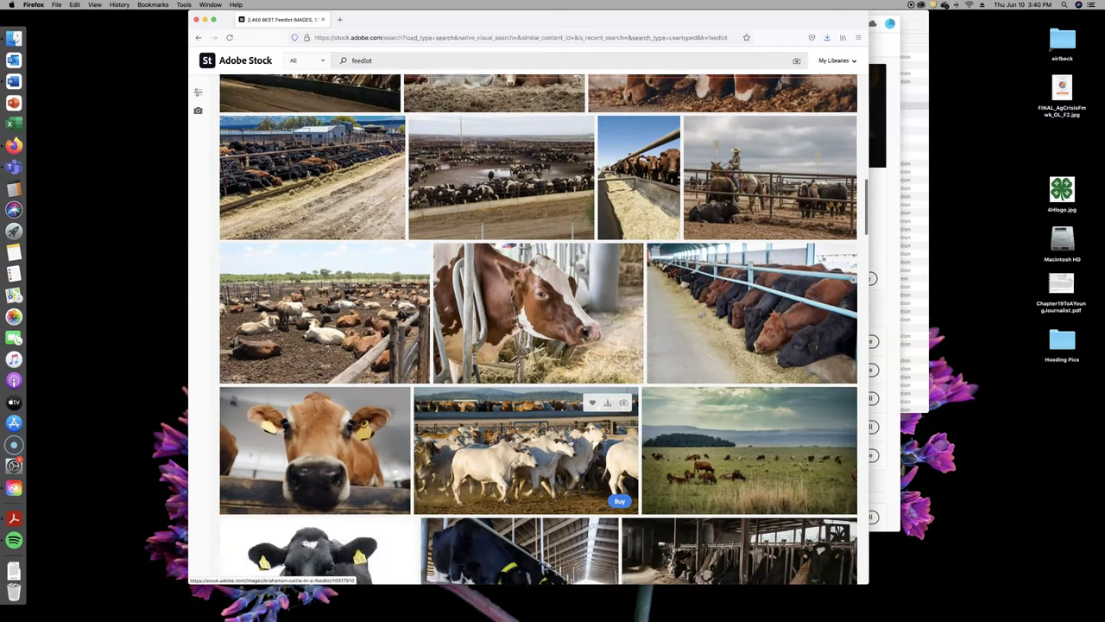
scroll(570, 443, up, 20)
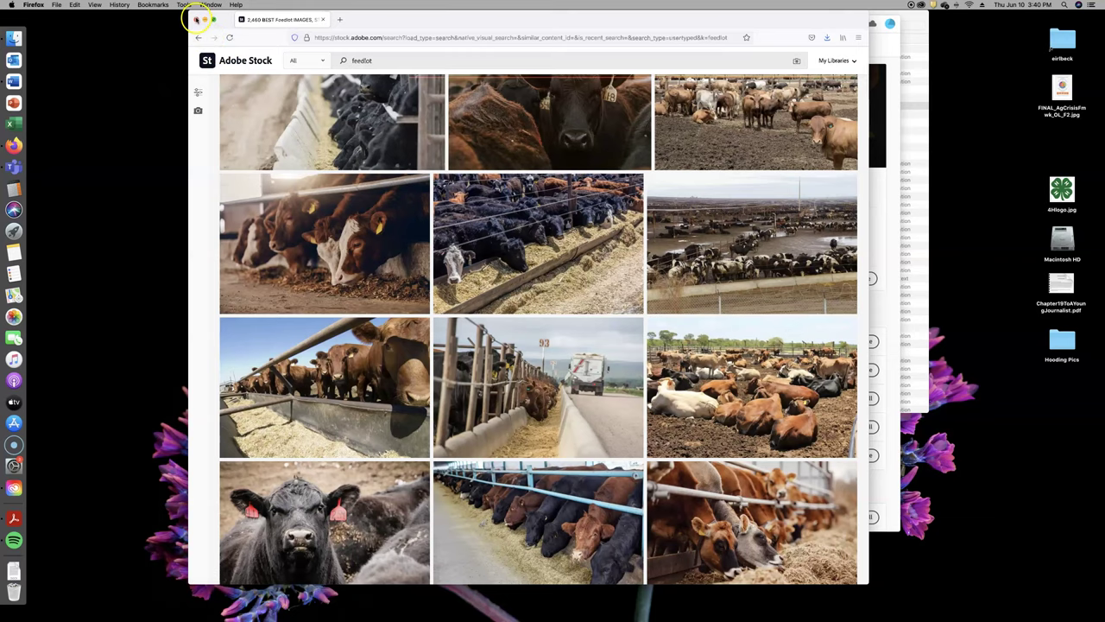
Close the Firefox stock window and follow the Portfolio link under Resource links
click(196, 19)
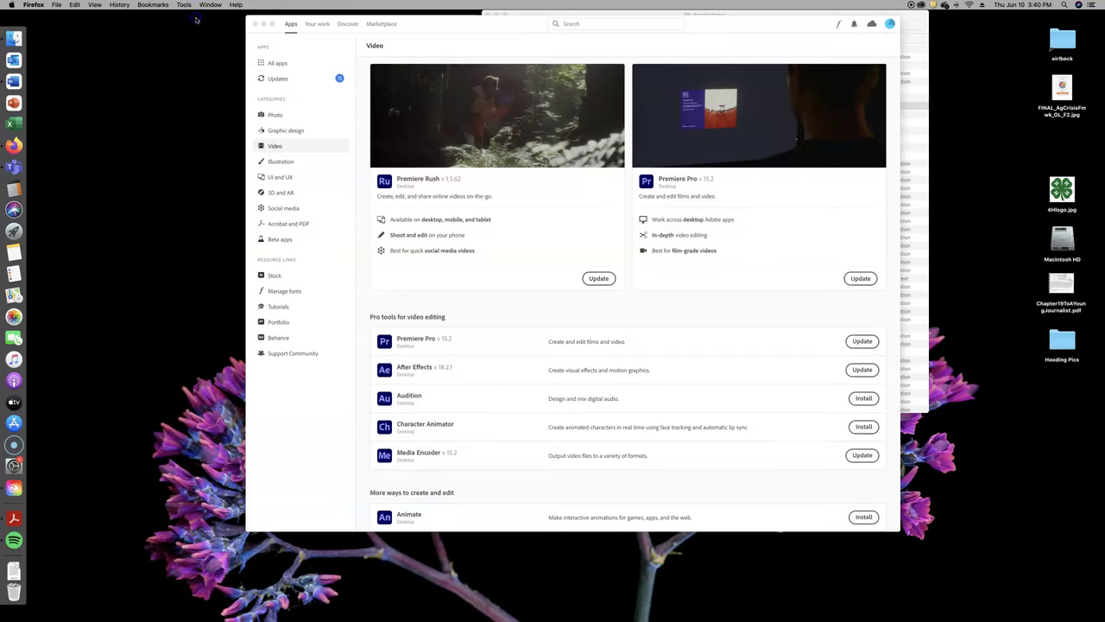
click(274, 321)
click(274, 322)
Bring Creative Cloud forward and show the Agriculturist Assets library under Your work
click(310, 24)
click(311, 24)
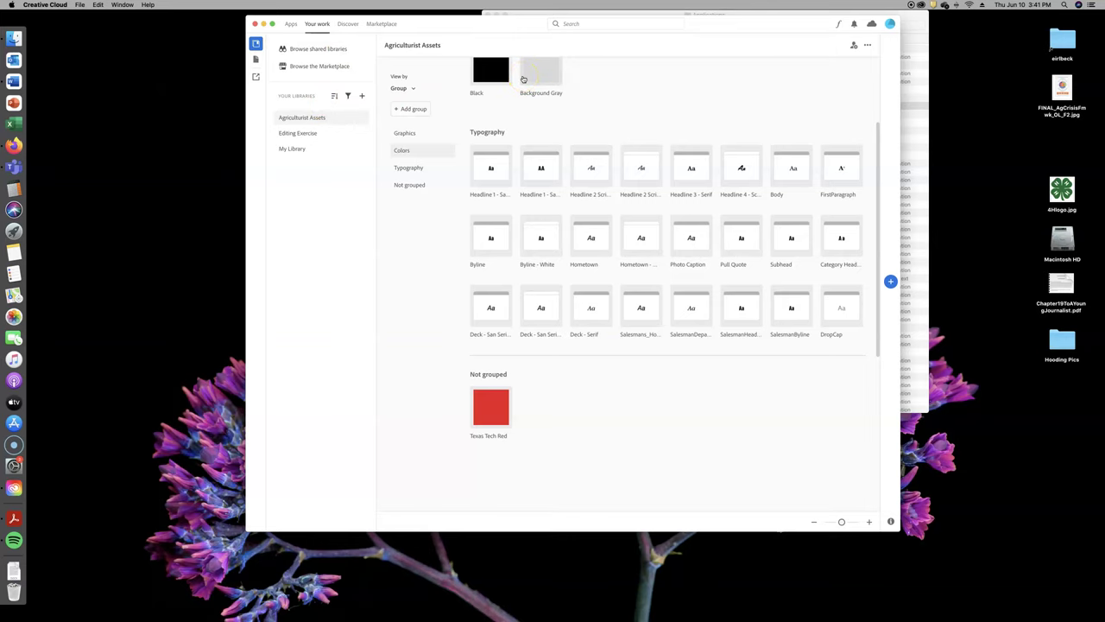
scroll(522, 79, up, 3)
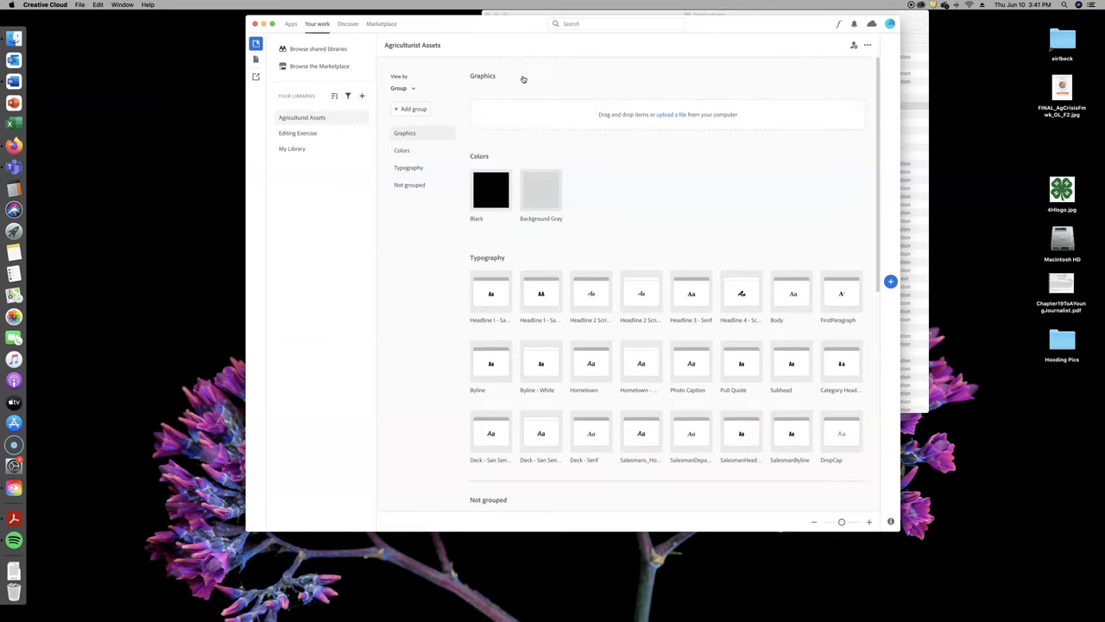
Get a share link for the Editing Exercises folder in Creative Cloud web Files, then close Firefox
click(257, 78)
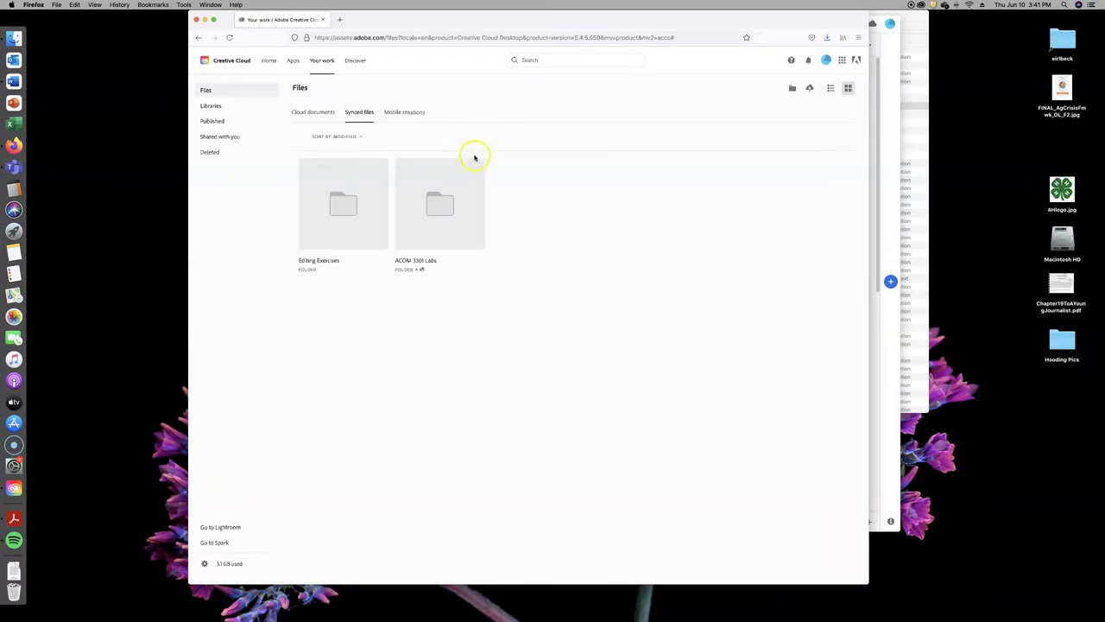
click(406, 169)
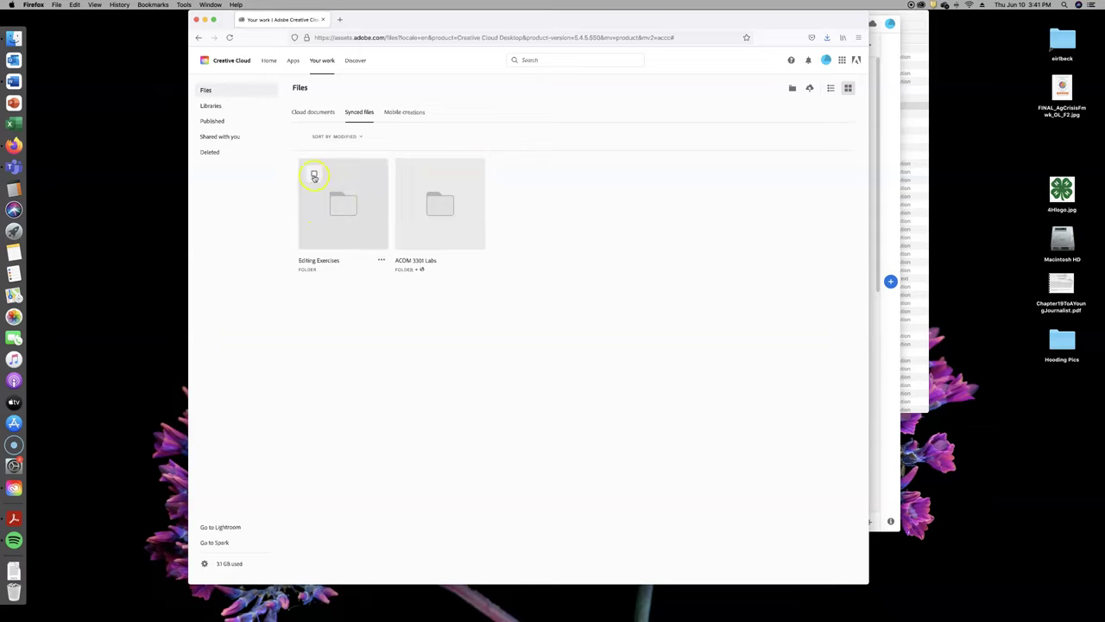
click(381, 259)
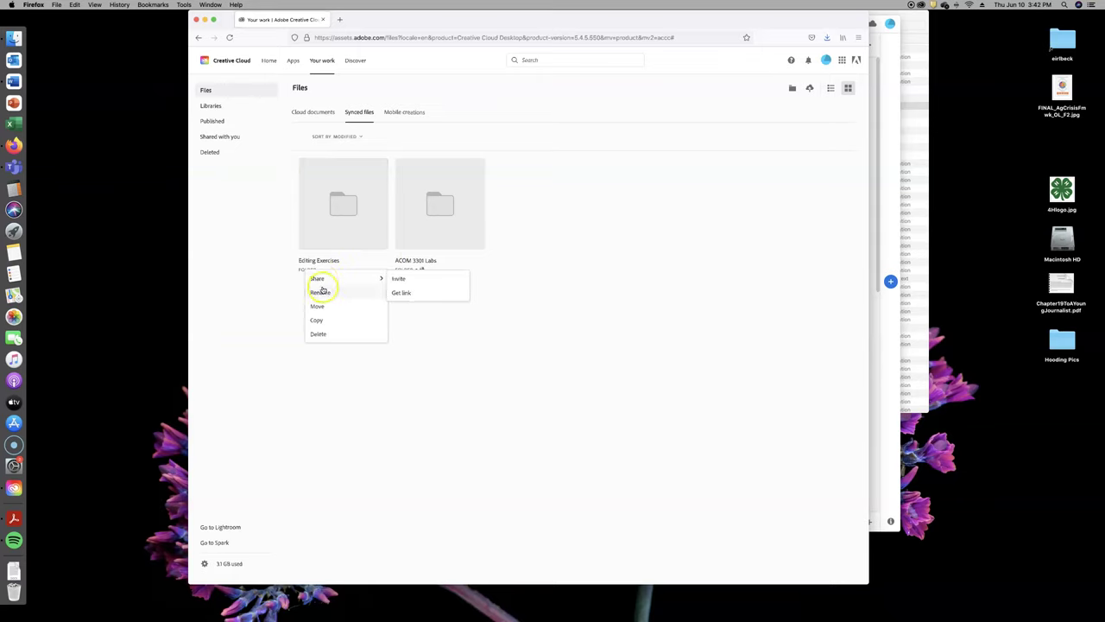
click(401, 292)
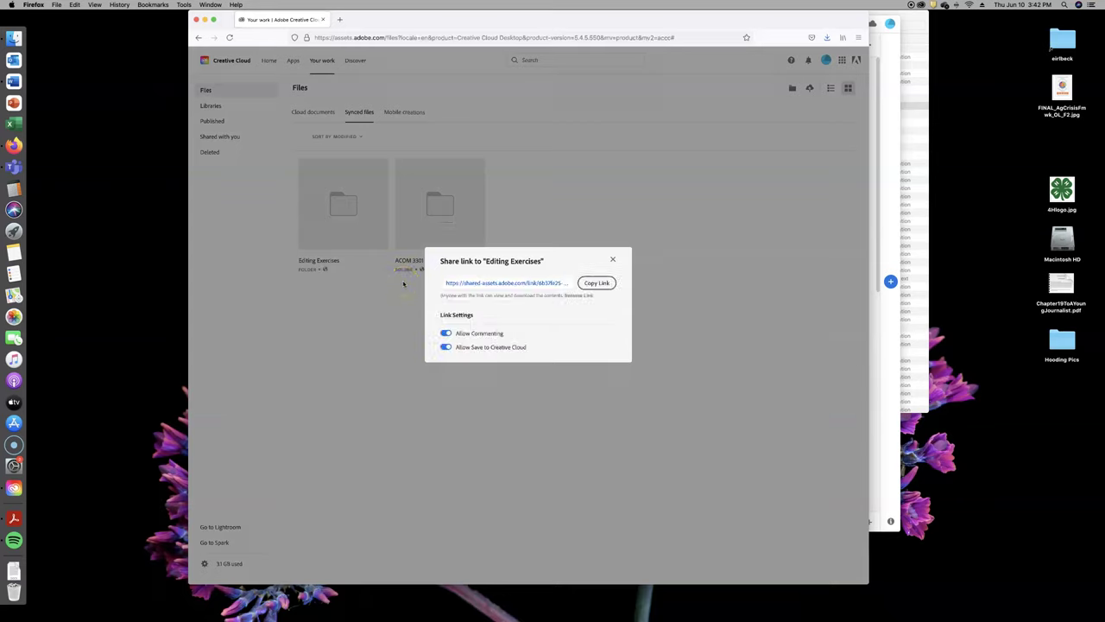
click(613, 259)
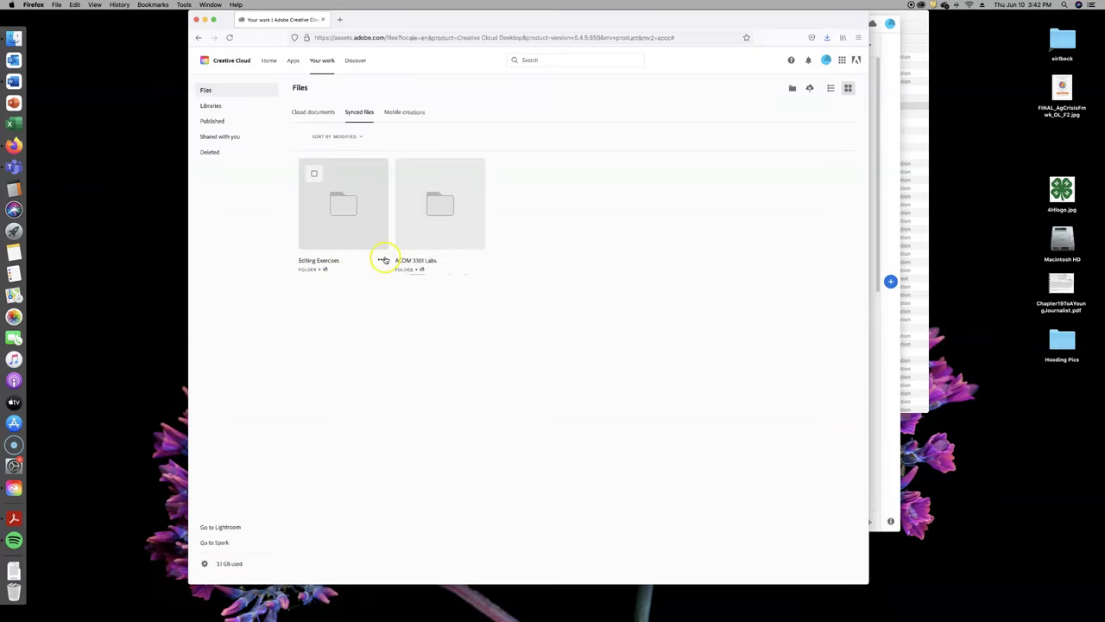
click(383, 261)
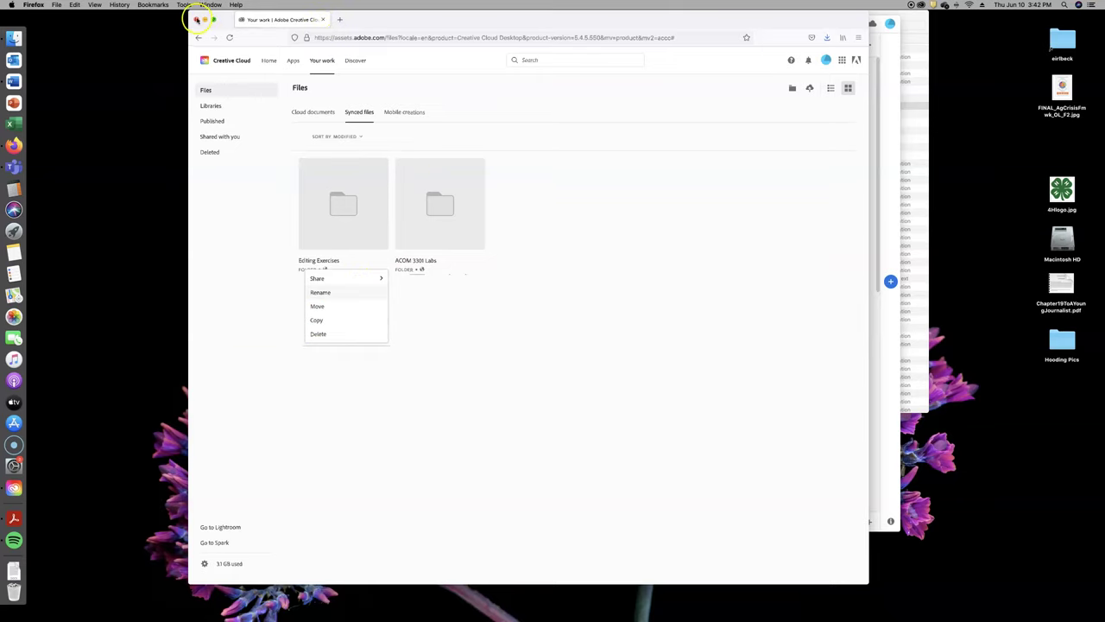
click(195, 19)
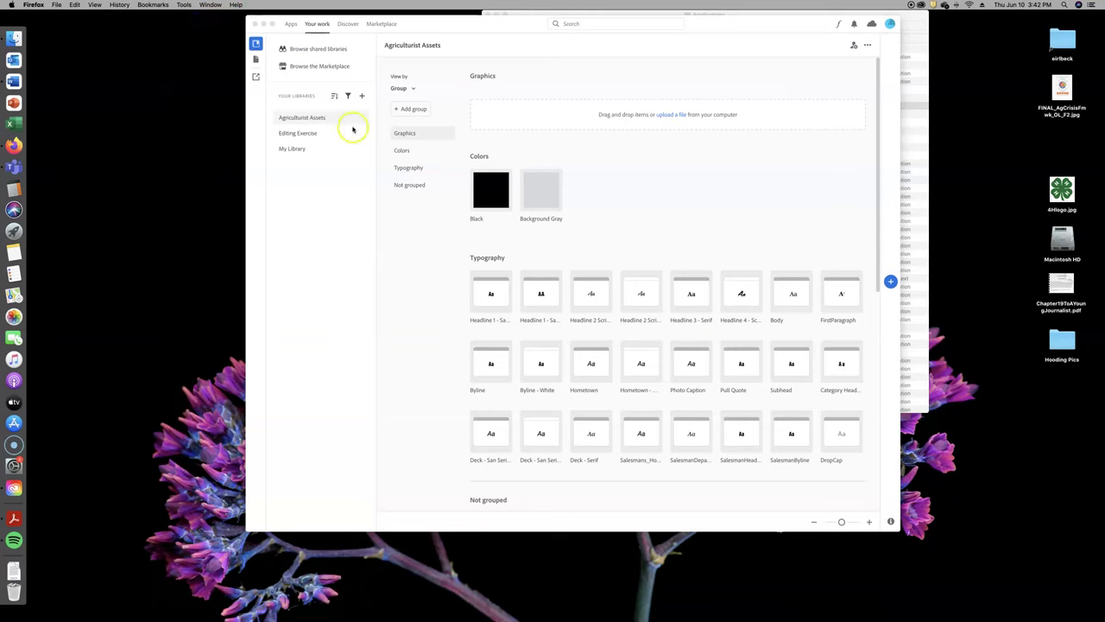
Dismiss the cloud web links list and collapse then re-expand the libraries panel
click(255, 74)
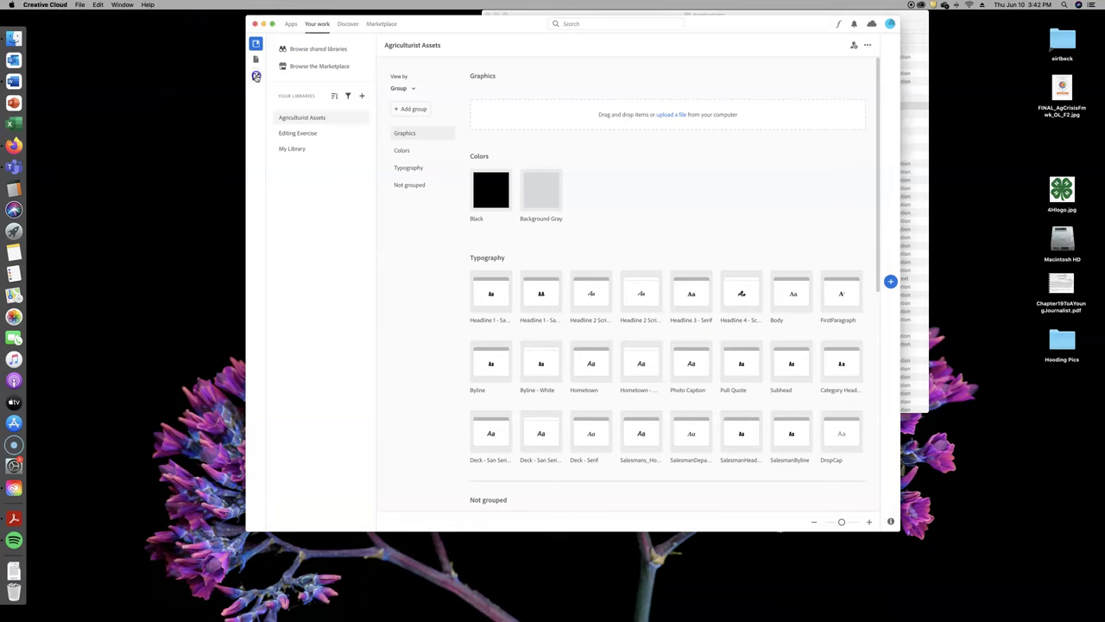
click(256, 76)
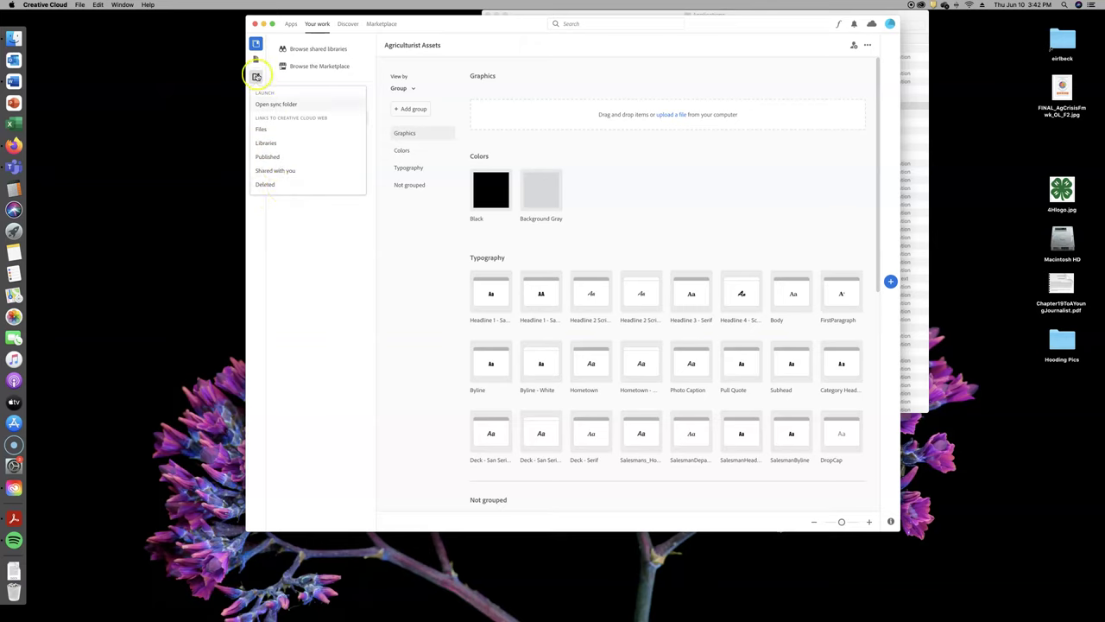
click(316, 215)
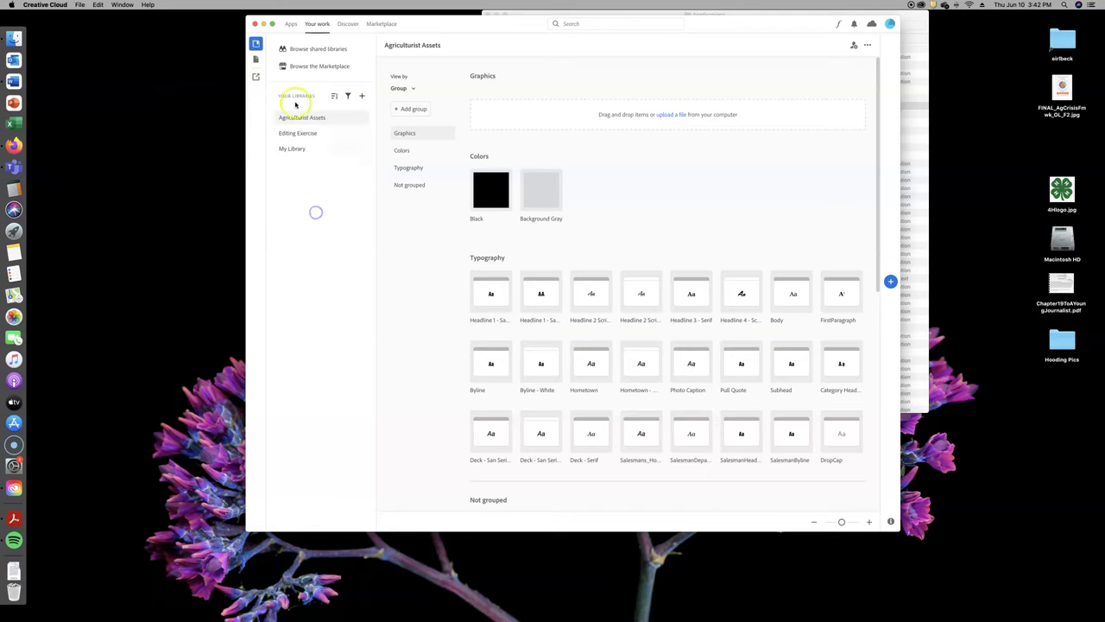
click(255, 43)
click(255, 44)
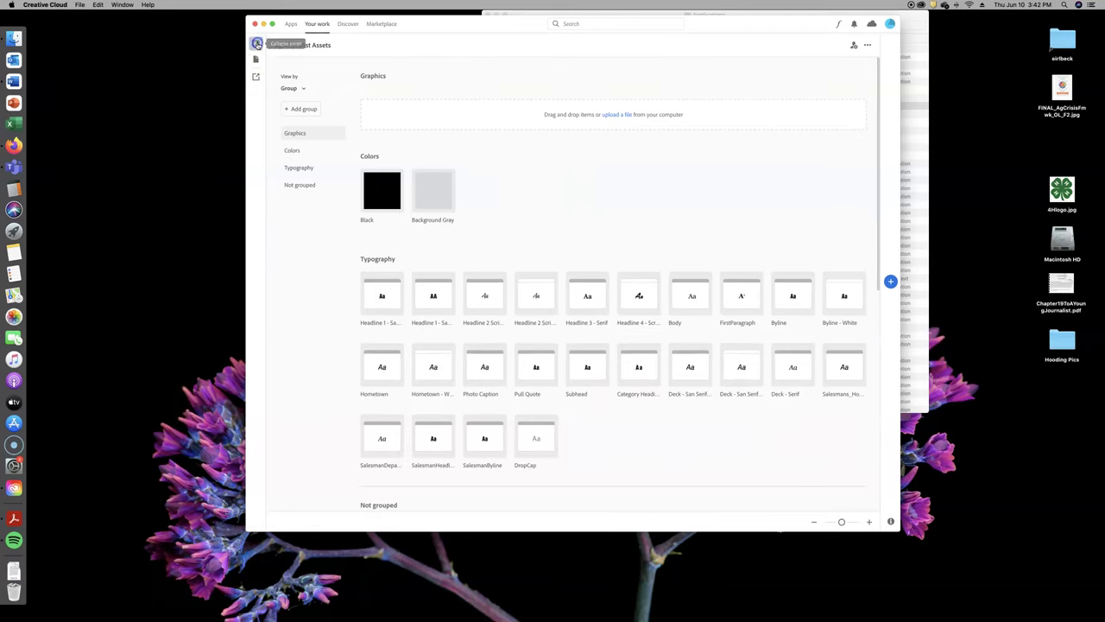
click(256, 44)
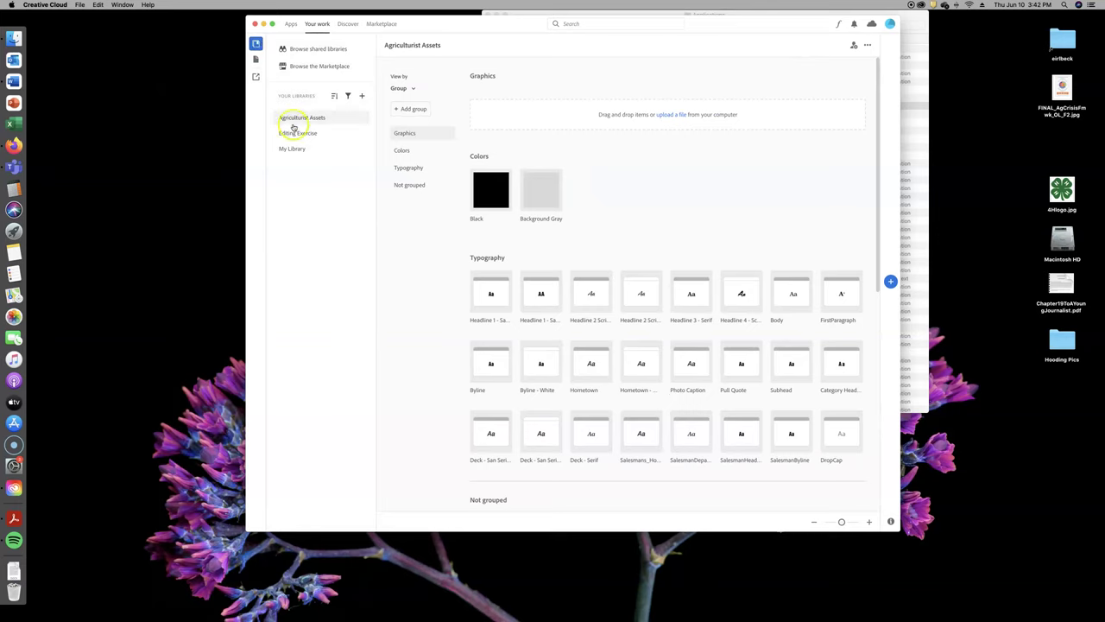
Keep the Agriculturist Assets name, step through its Graphics, Colors and Typography groups, then open My Library
double_click(306, 121)
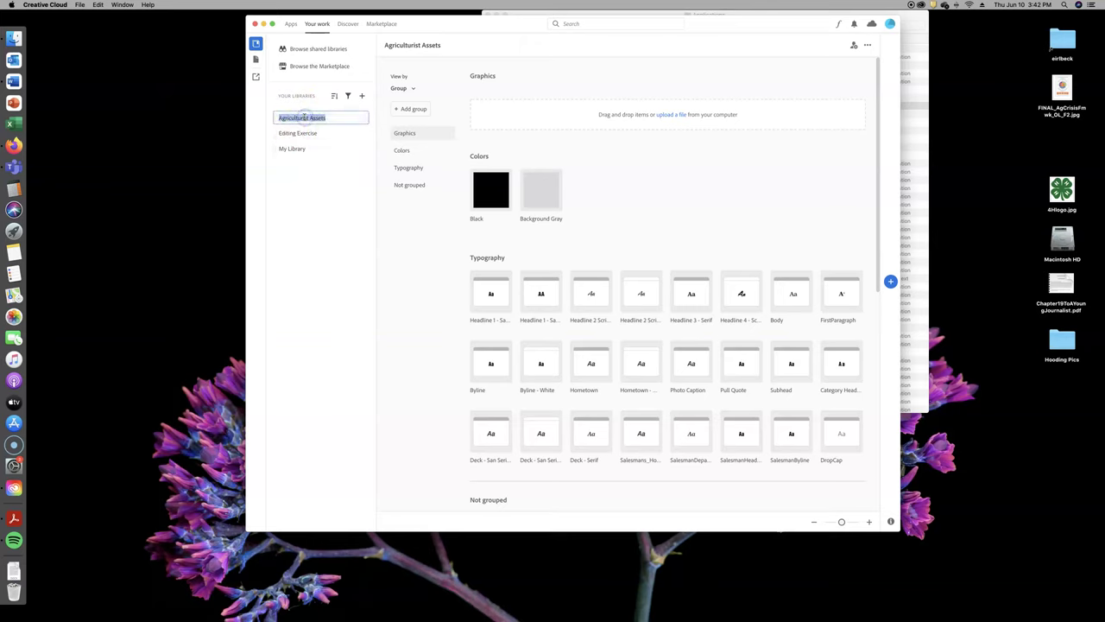
click(340, 119)
key(Return)
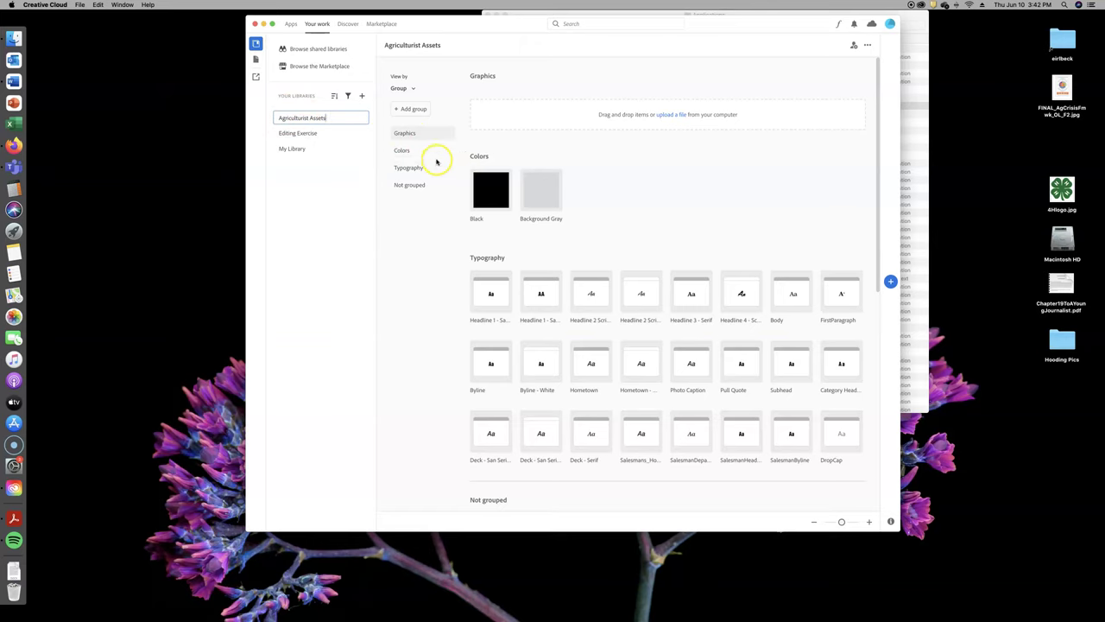
click(406, 134)
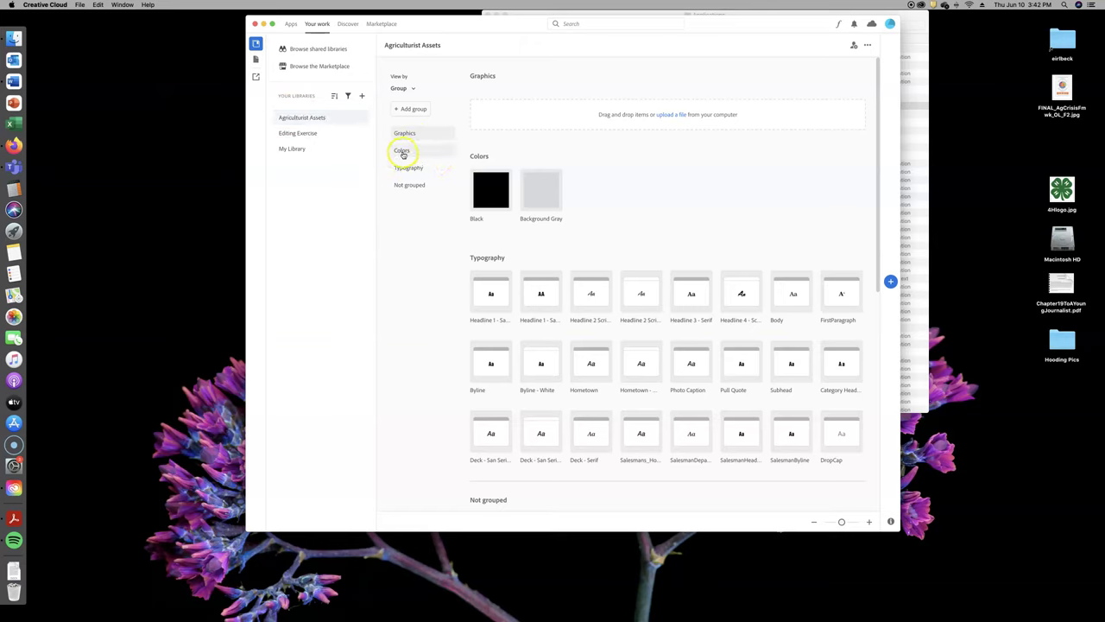
click(409, 152)
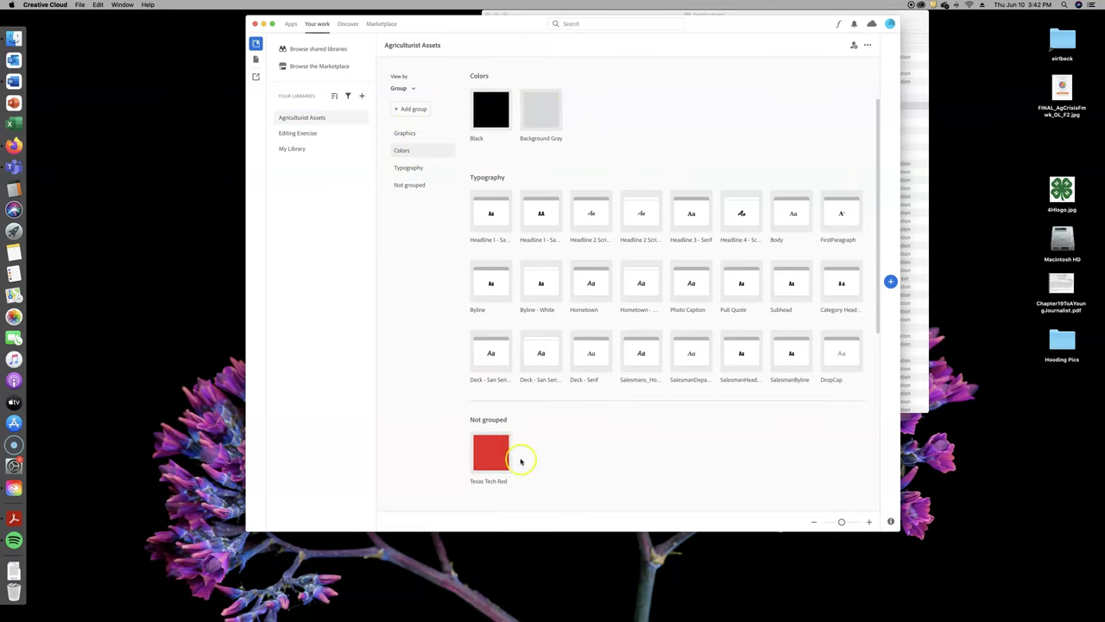
click(404, 167)
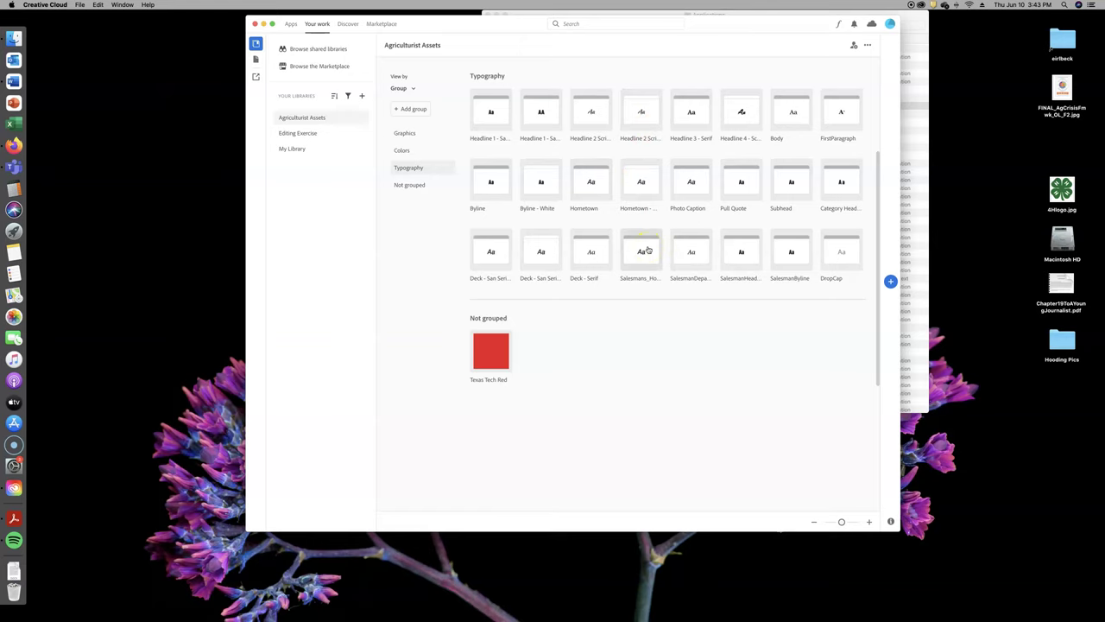
click(282, 148)
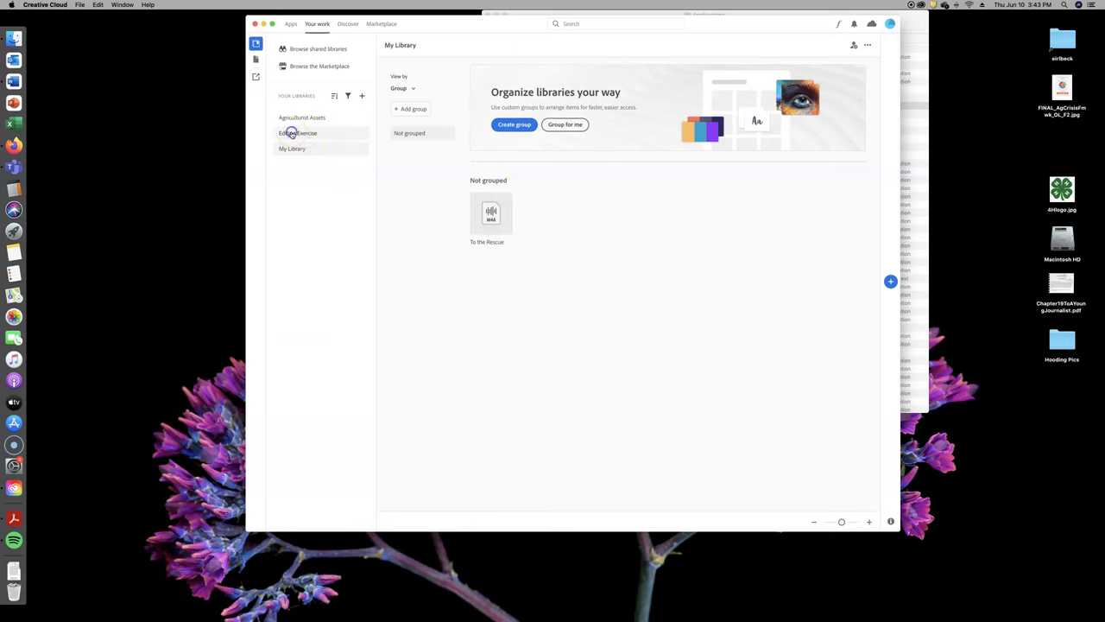
Open the Editing Exercise library, start adding an audio file, then cancel the dialog
click(292, 133)
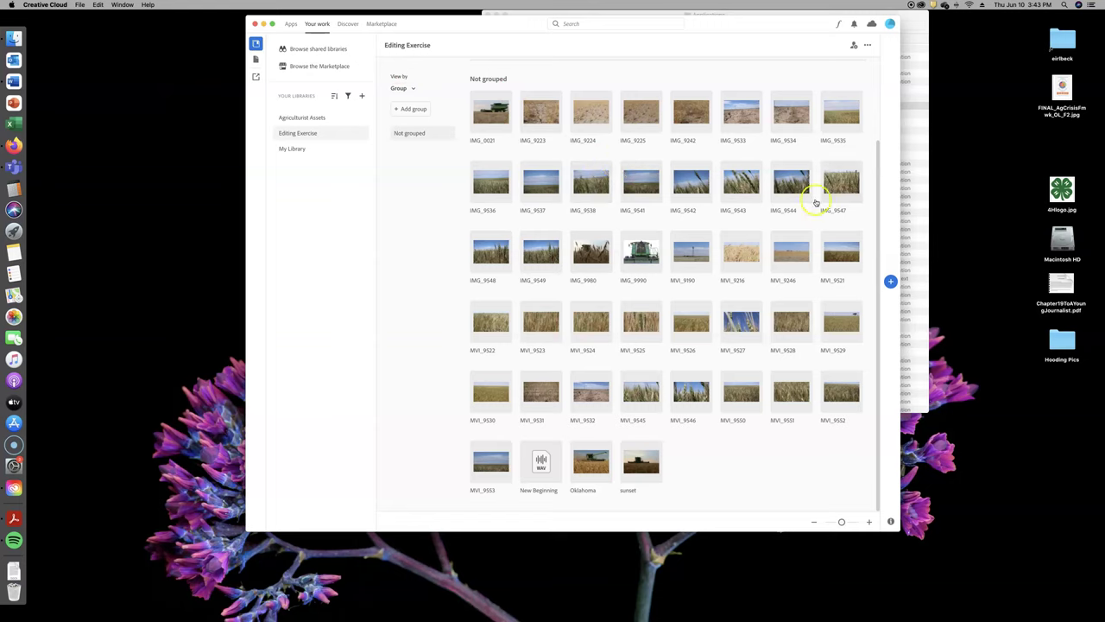
click(890, 282)
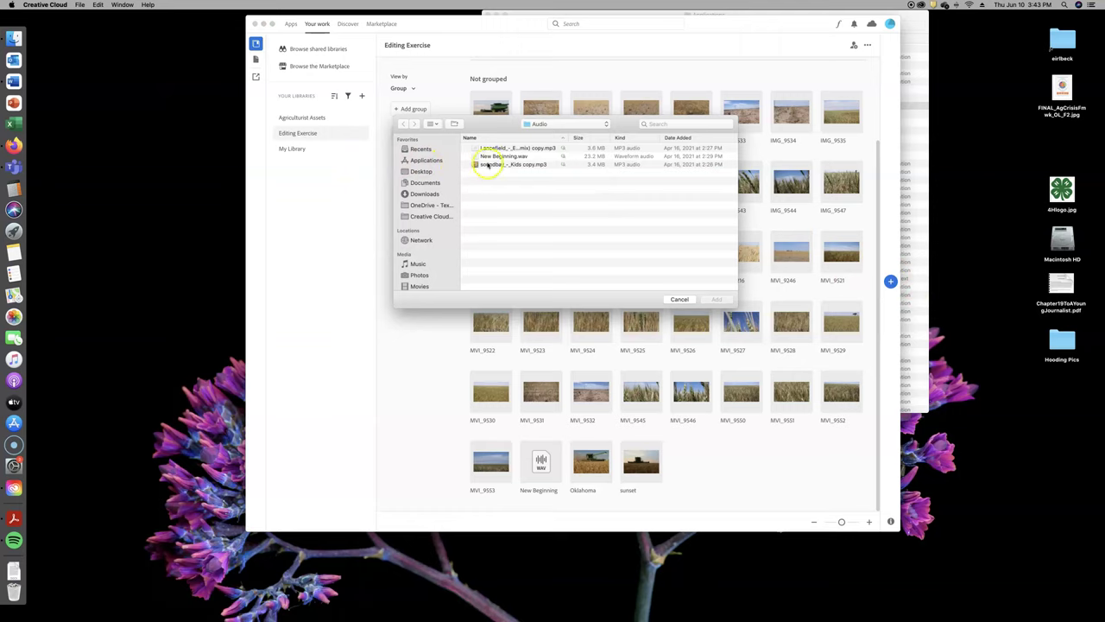
click(488, 164)
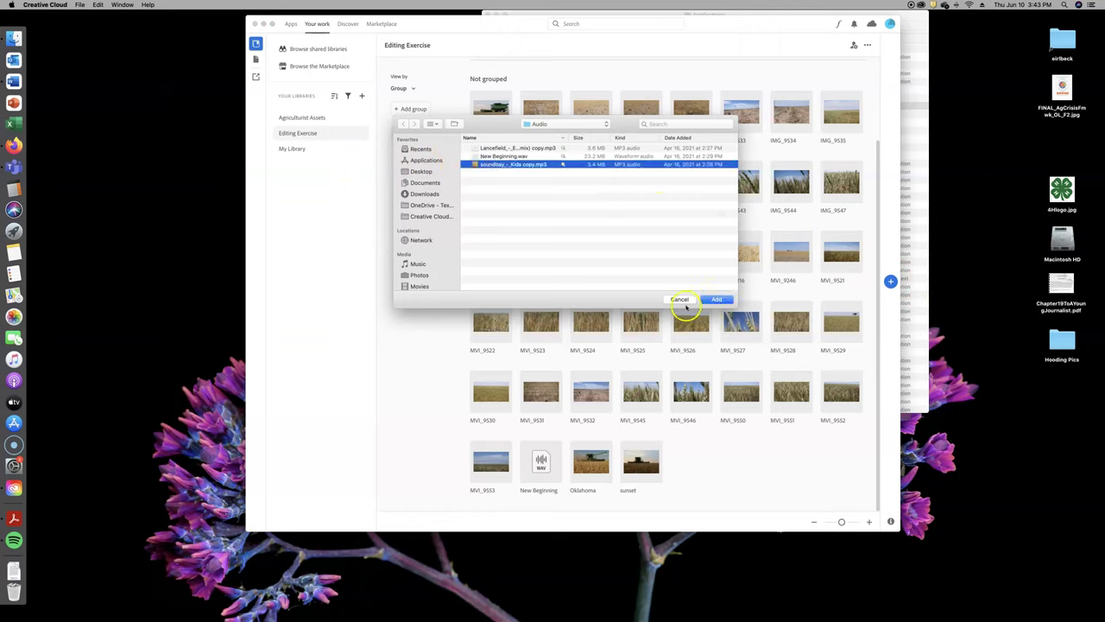
click(680, 300)
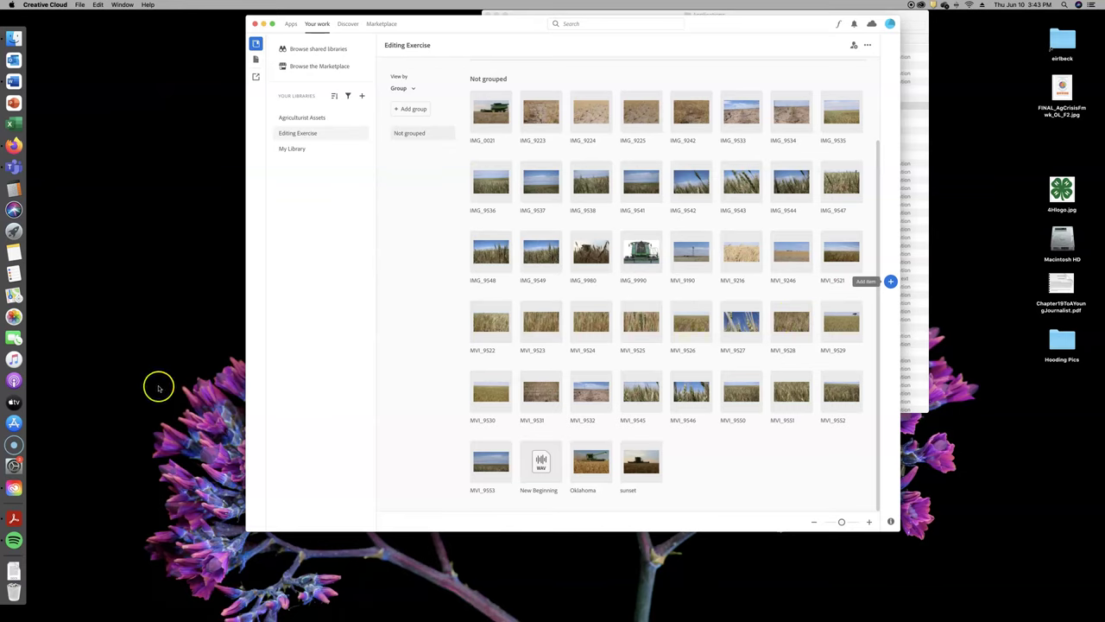
Scroll through the Discover Featured page's livestreams and articles
click(350, 22)
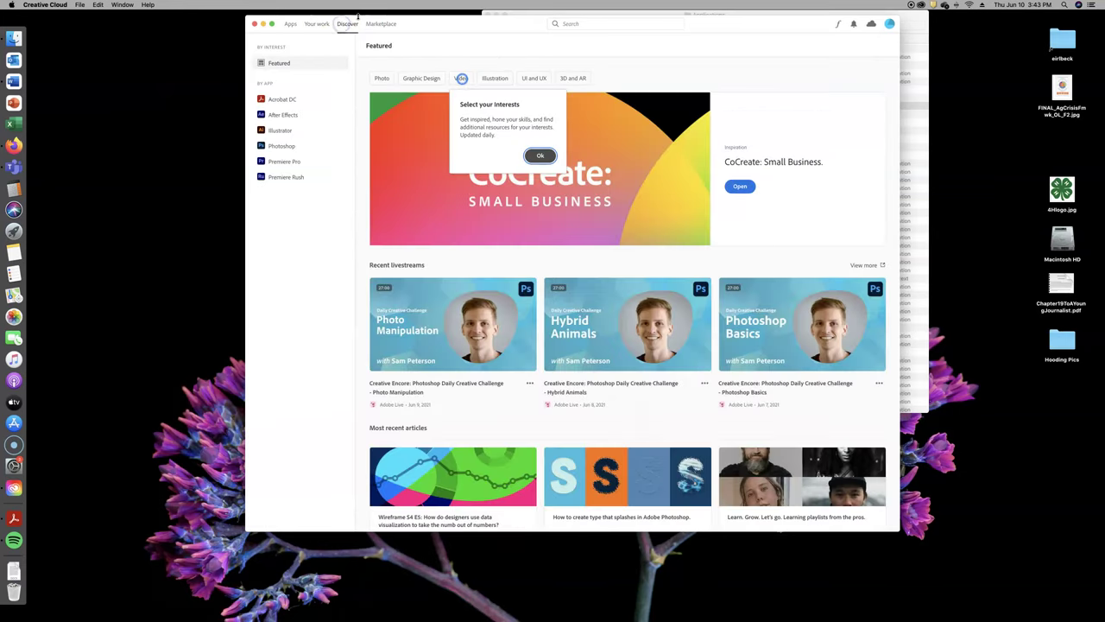
mouse_move(481, 307)
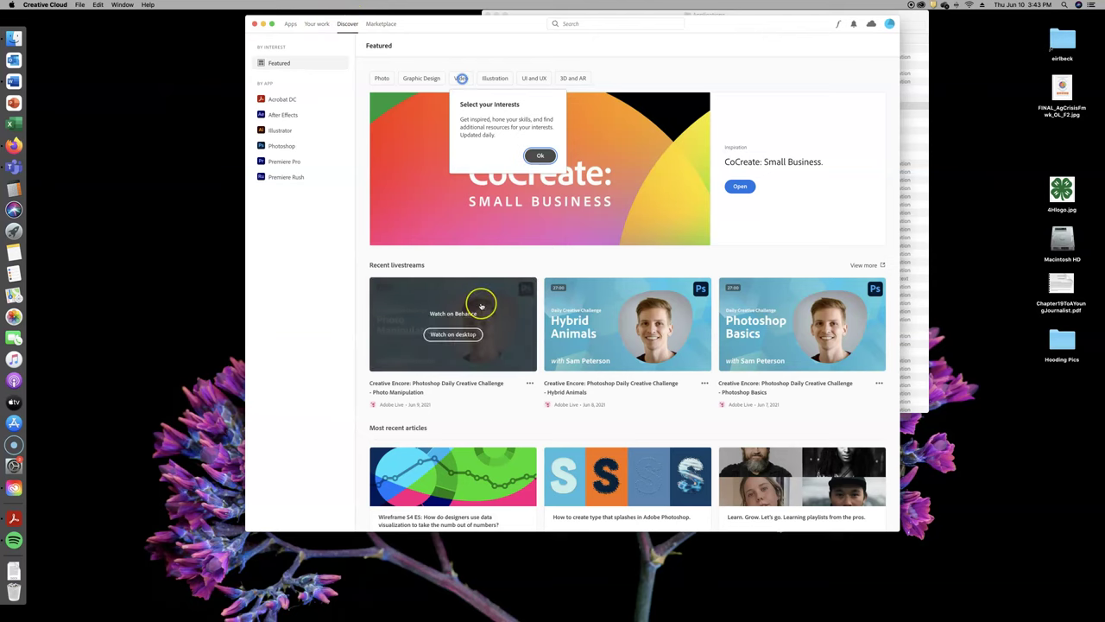
scroll(481, 306, down, 2)
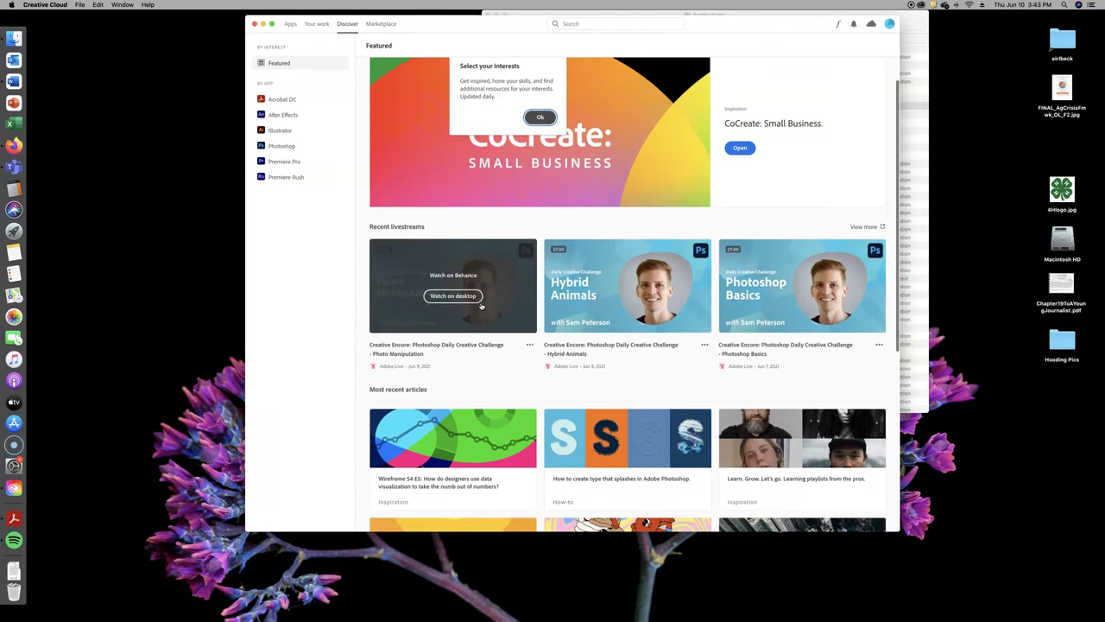
mouse_move(603, 345)
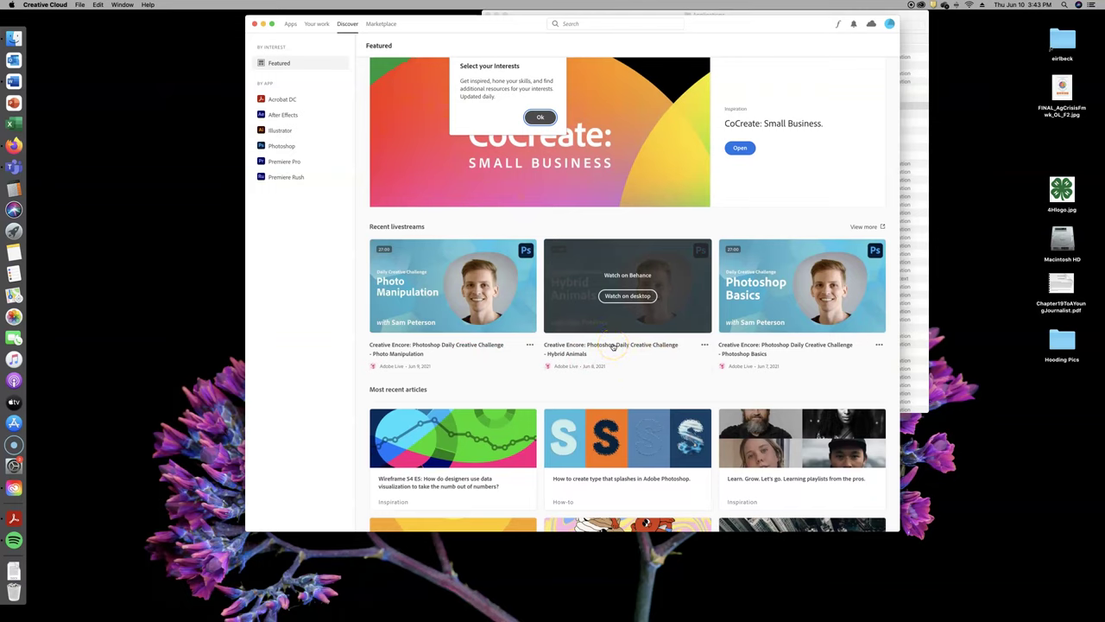
mouse_move(811, 259)
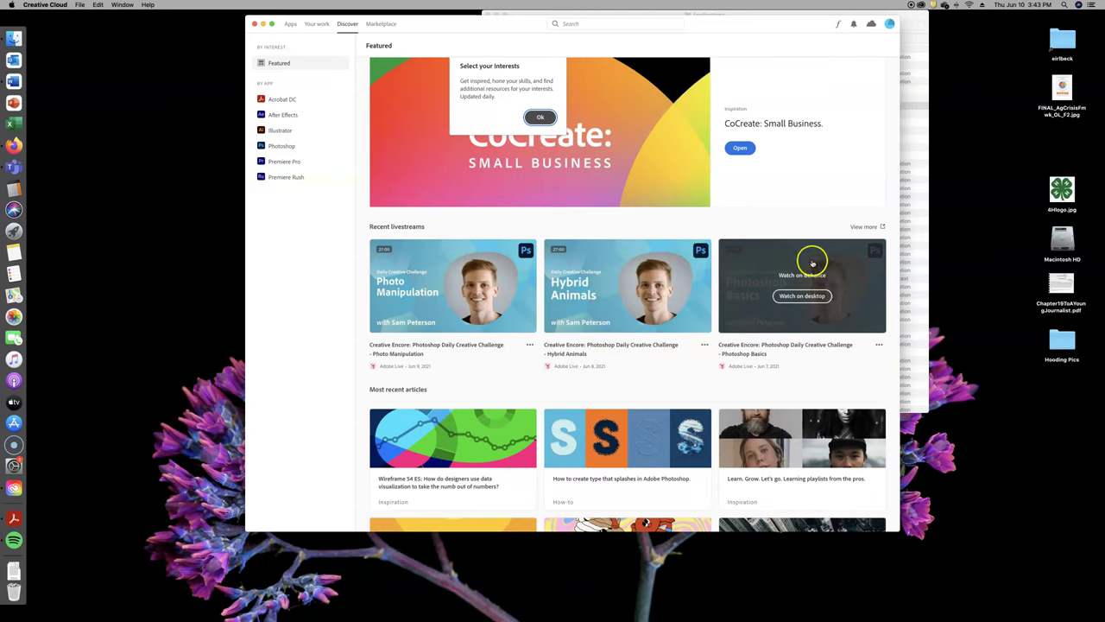
scroll(741, 329, down, 3)
scroll(741, 330, down, 3)
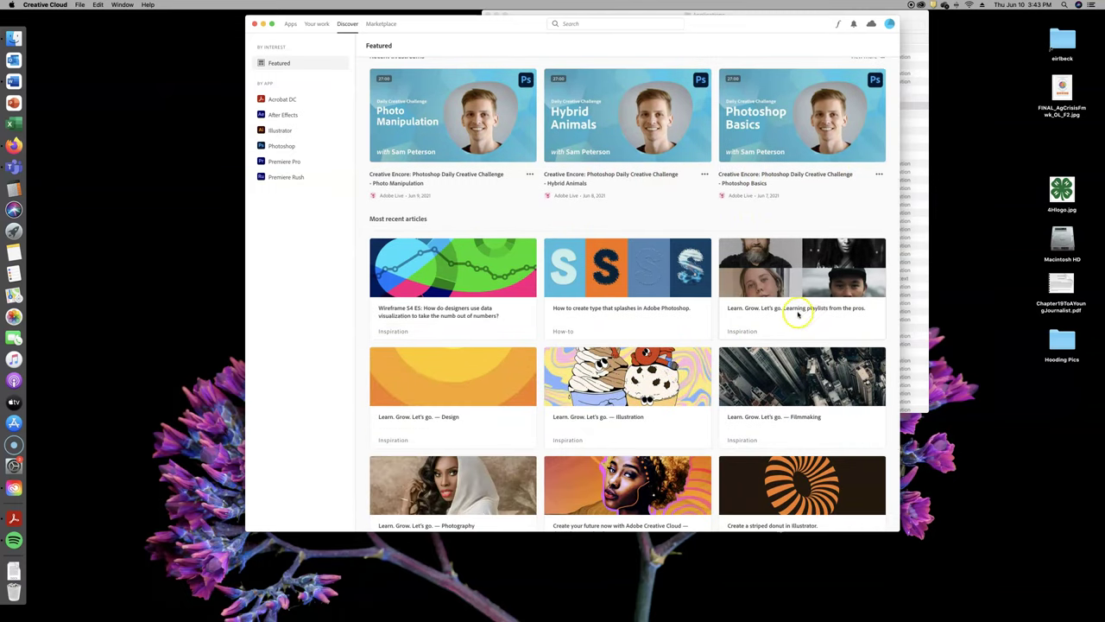
scroll(802, 327, down, 5)
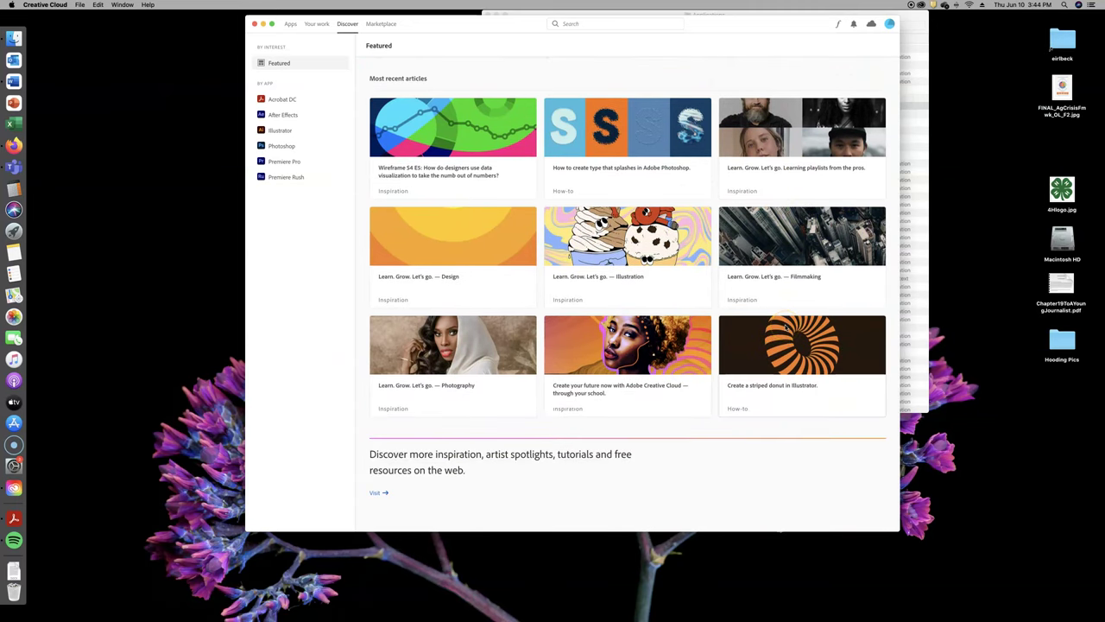
scroll(786, 328, up, 6)
scroll(785, 327, up, 5)
scroll(785, 327, down, 10)
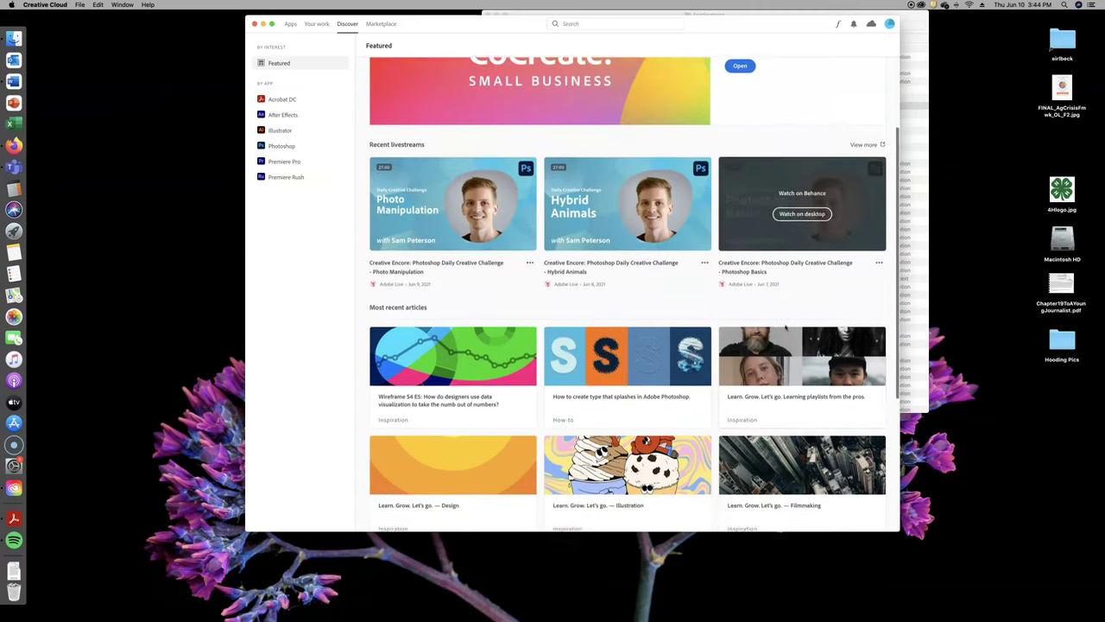
scroll(786, 328, down, 4)
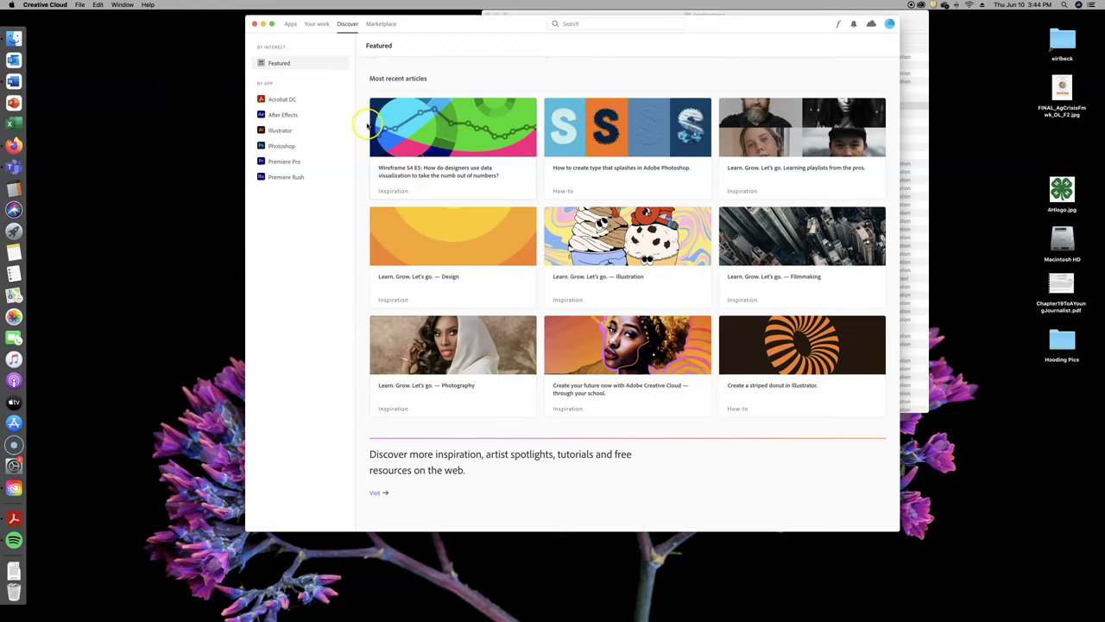
Show the Premiere Pro Discover page and scroll through its tutorial articles
click(285, 163)
scroll(491, 250, down, 3)
scroll(491, 252, down, 4)
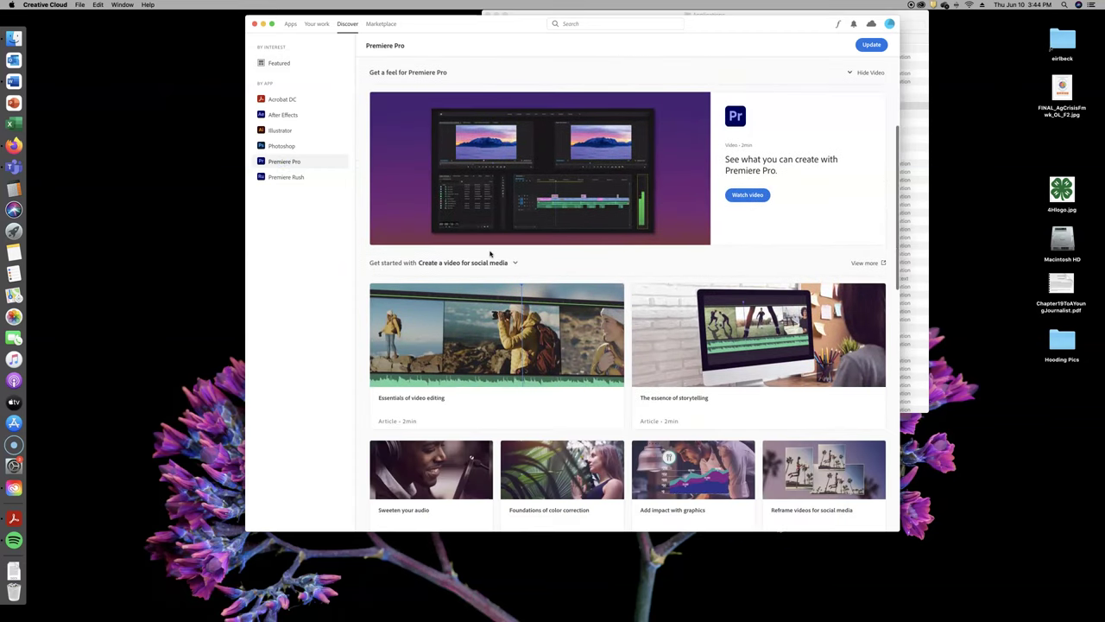
scroll(491, 252, down, 3)
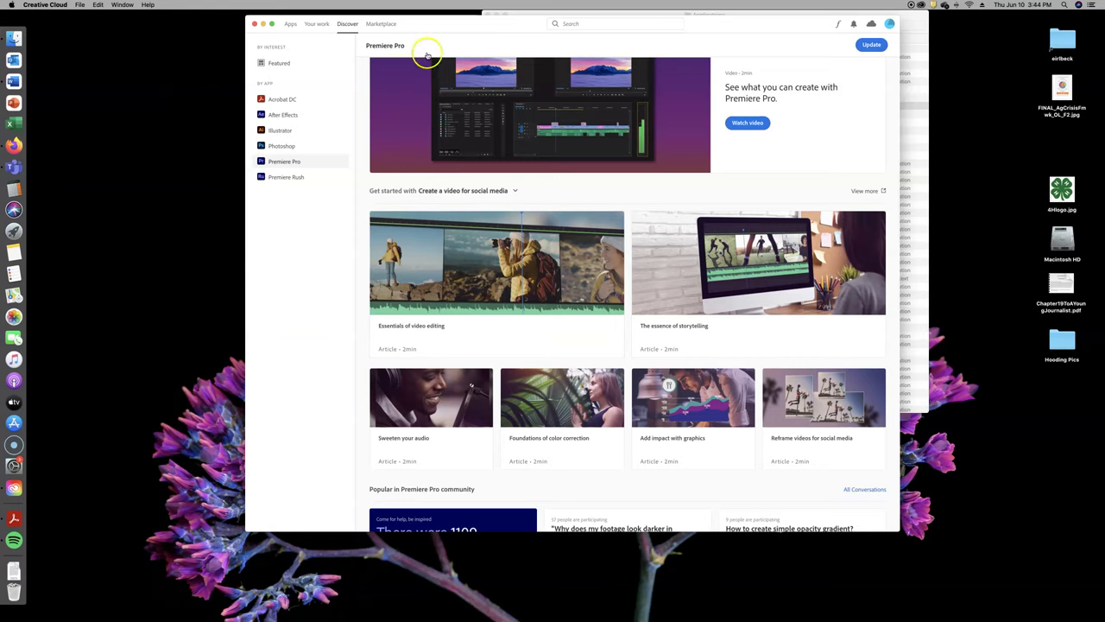
Browse the Marketplace's All libraries page, with offerings like Adobe Colors 2021, Faces, Ink Textures and Web Gradients
click(381, 23)
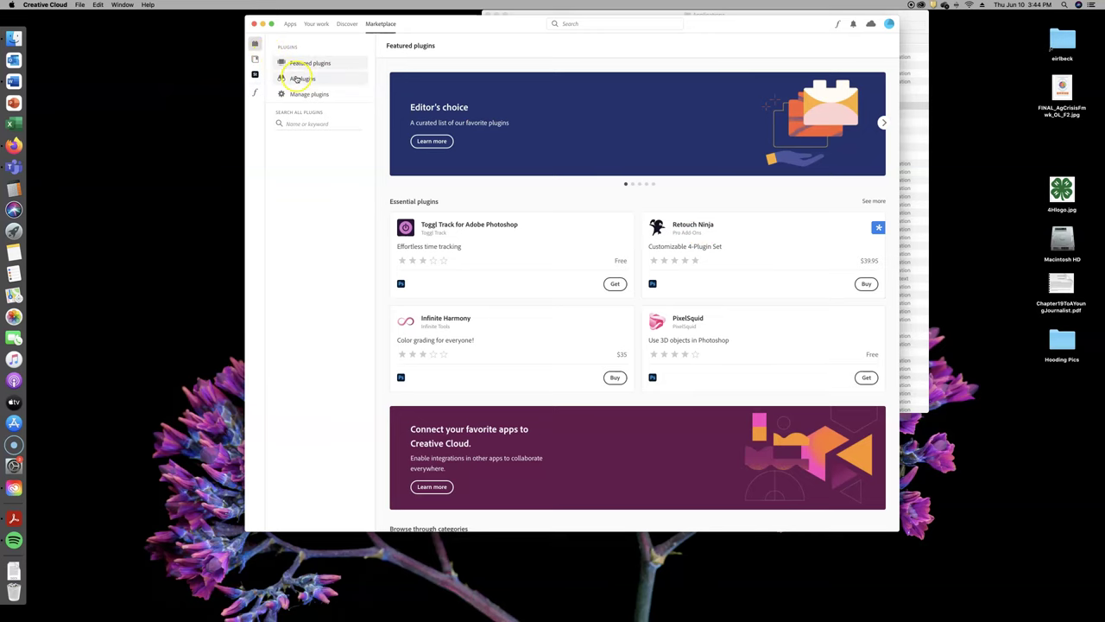
click(255, 59)
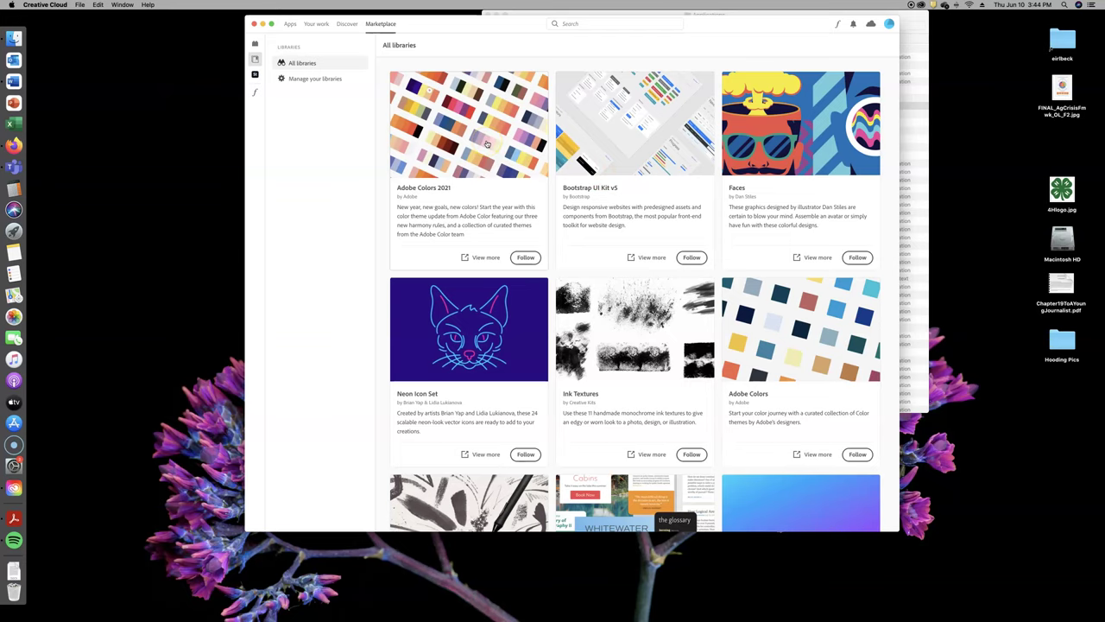
click(649, 254)
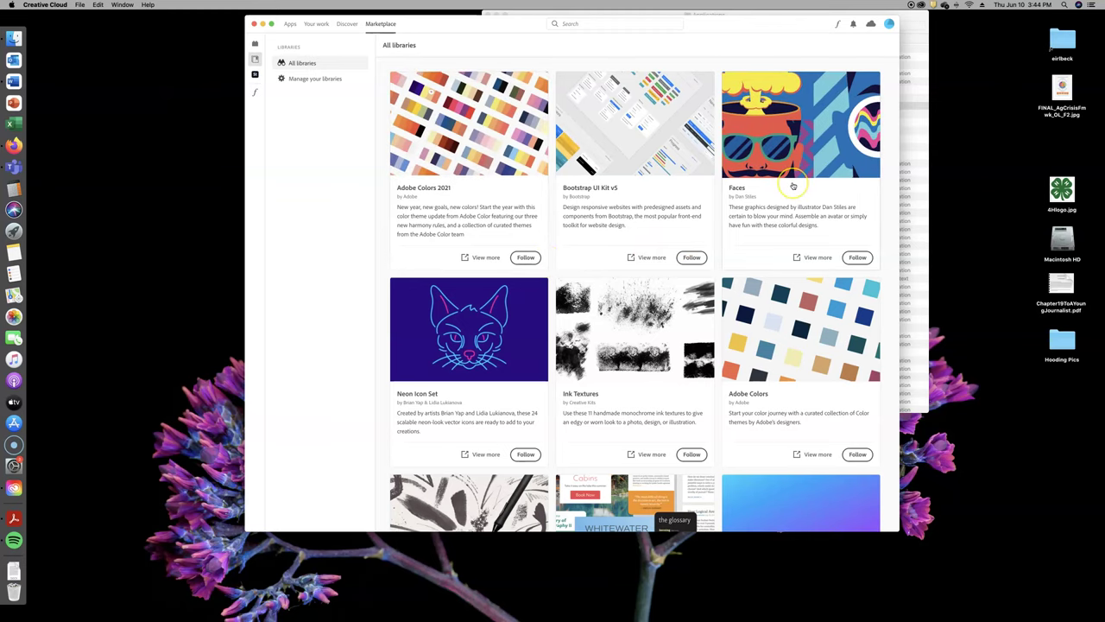
scroll(814, 230, down, 2)
scroll(793, 185, down, 2)
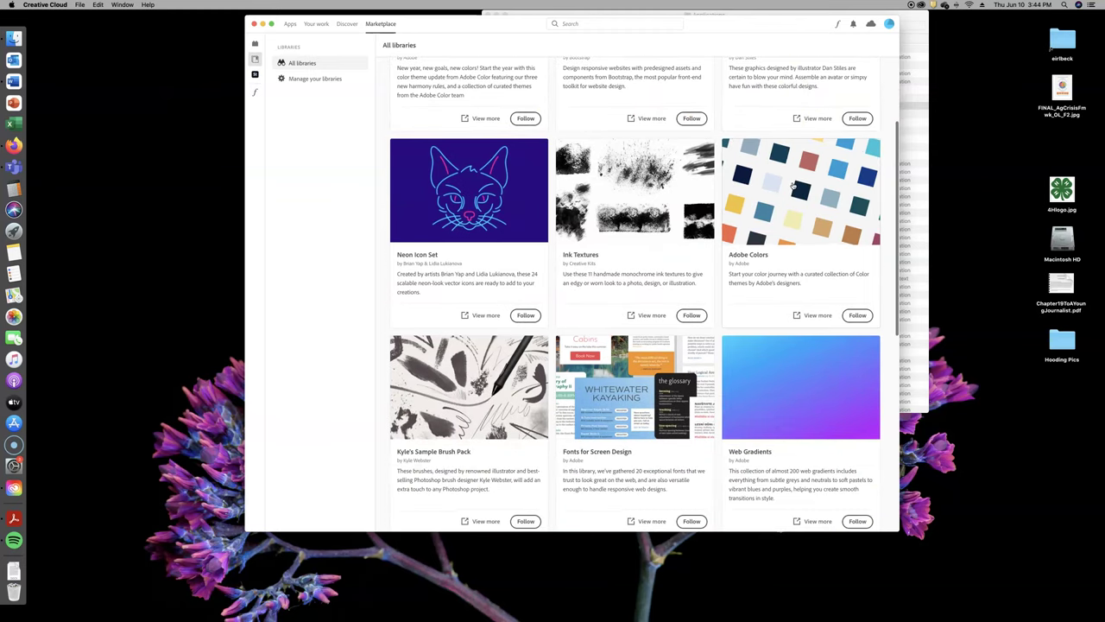
scroll(793, 185, down, 3)
click(480, 275)
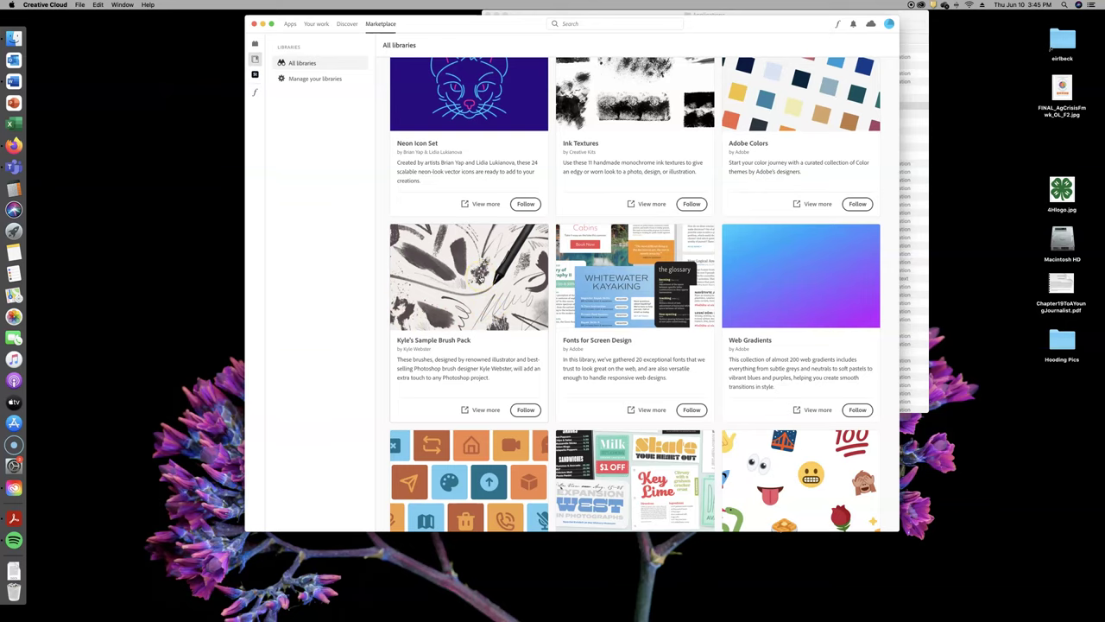
scroll(432, 279, up, 6)
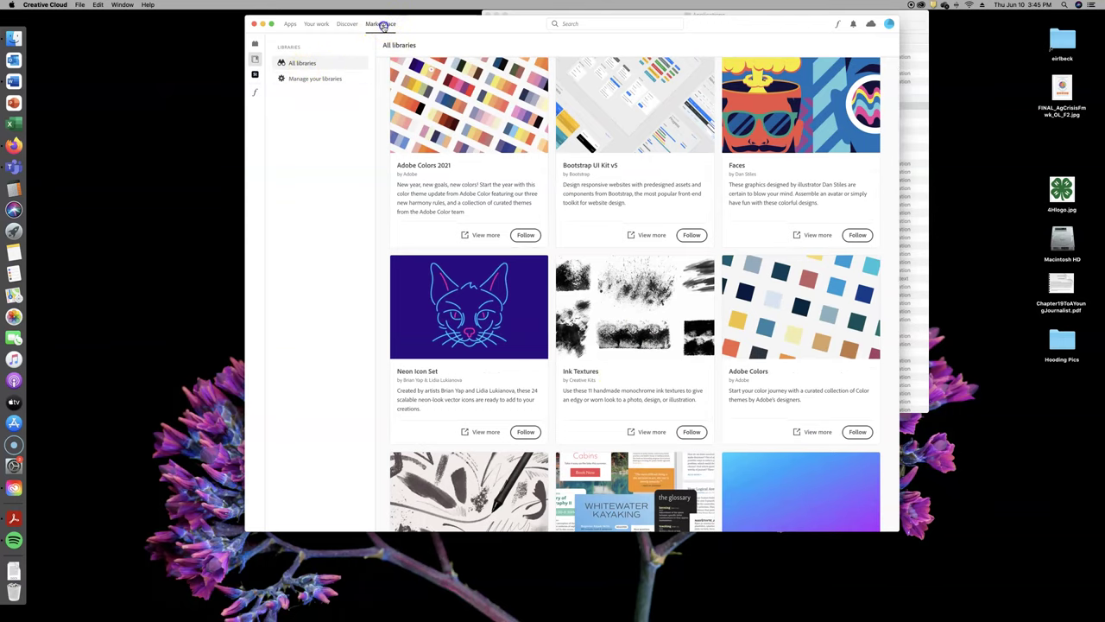
Show the featured free Adobe Stock assets in the Marketplace
click(257, 74)
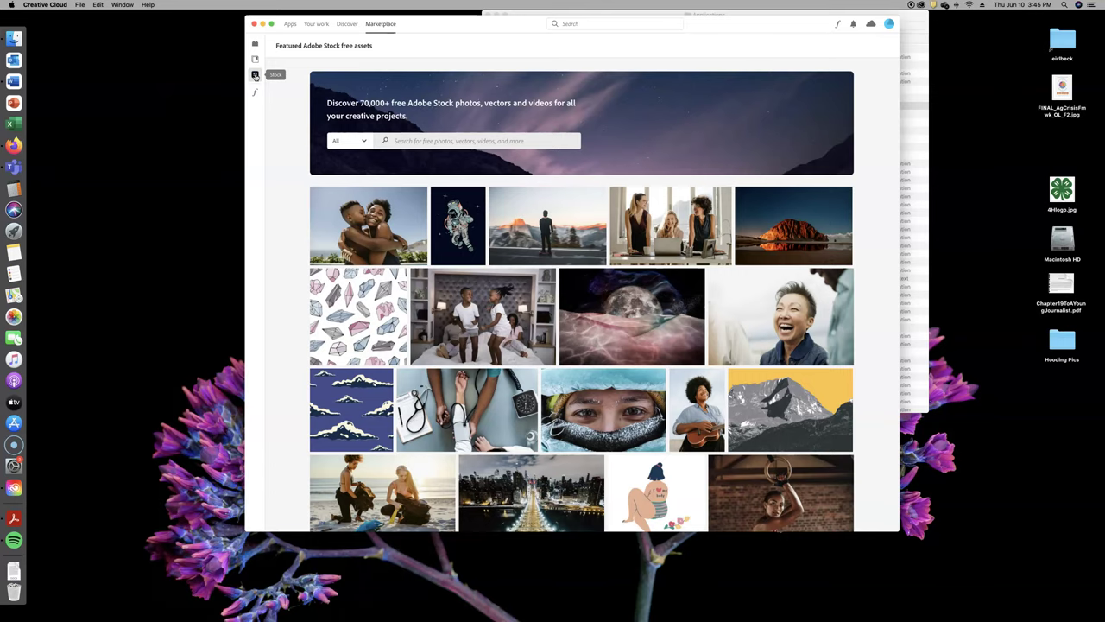
Return to the Editing Exercise library with its IMG and MVI field photos
click(316, 24)
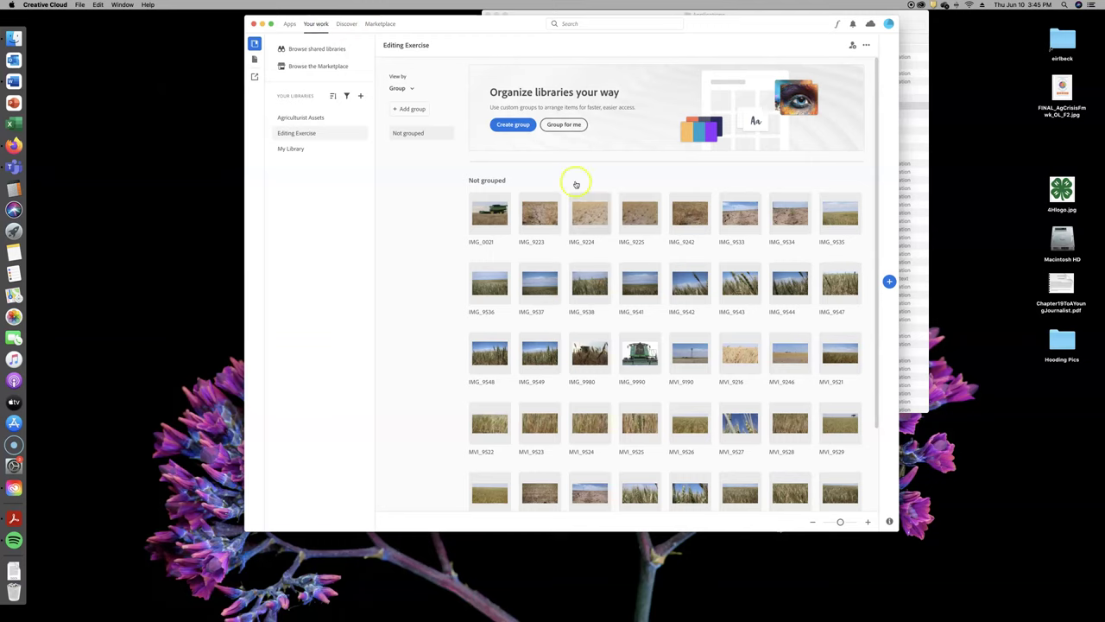